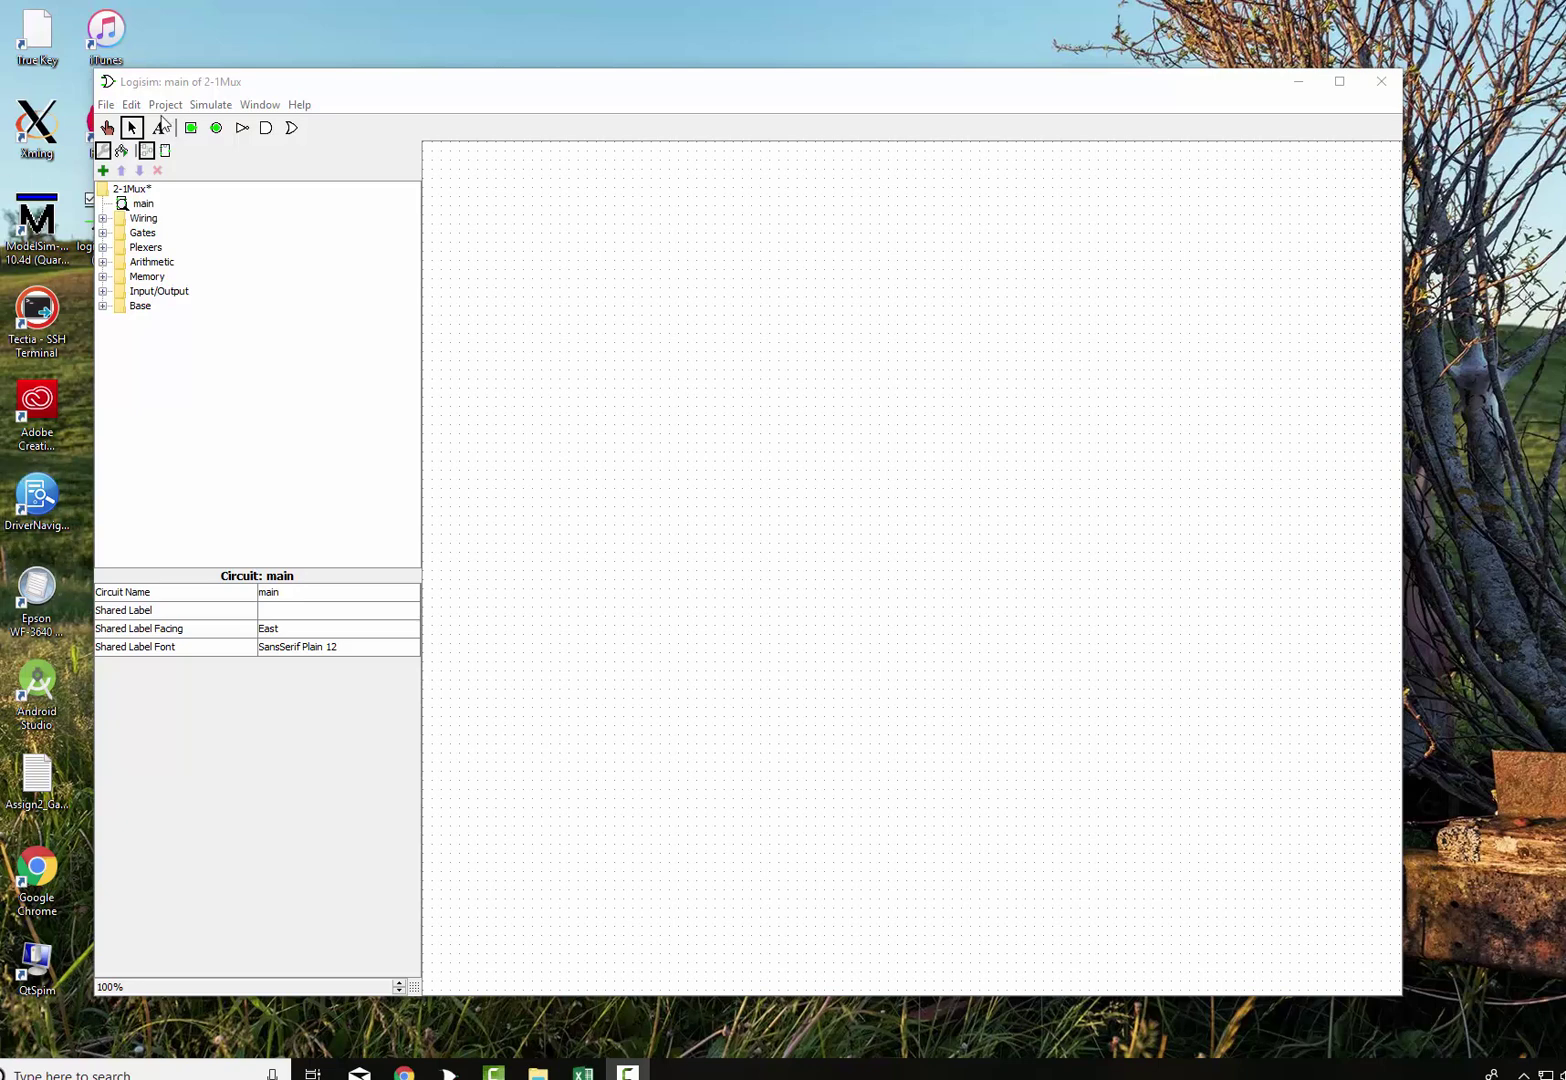
Add a 'Creating a Circuit' text label near the top of the main circuit canvas.
left_click(158, 127)
left_click(691, 171)
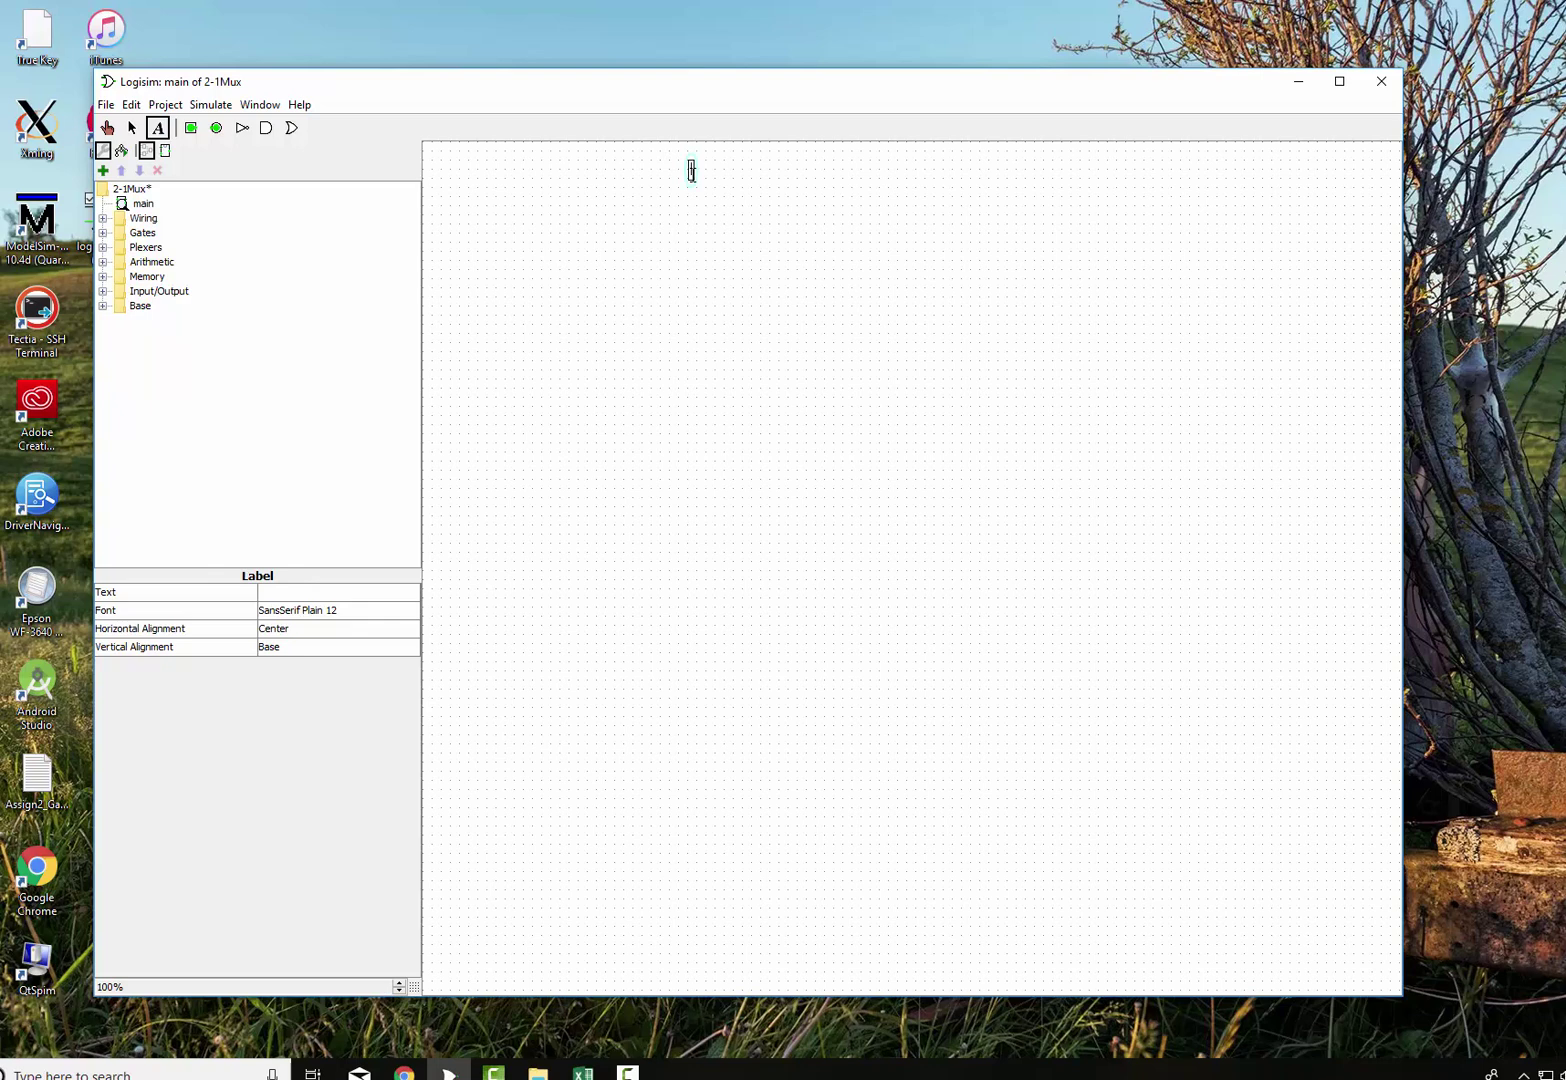
type("Y")
key("BackSpace")
type("Creating a Circuit")
left_click(865, 325)
left_click(720, 169)
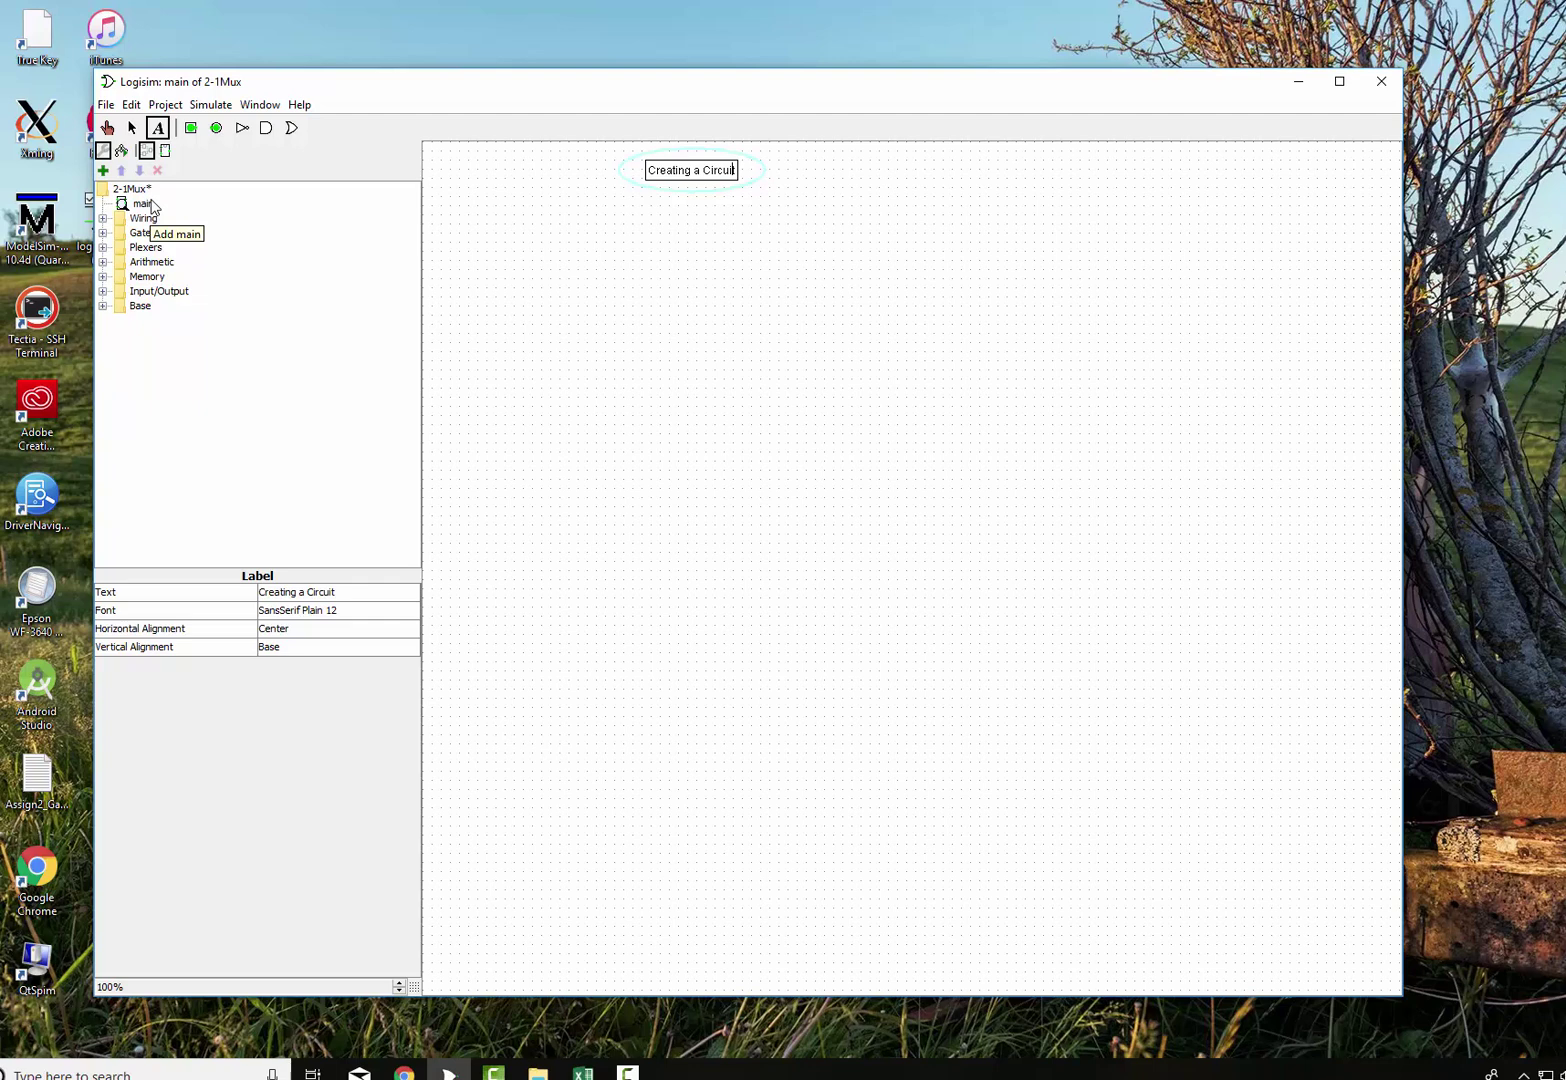
Add a new circuit named 2:1MUX to the project from the Project menu.
left_click(166, 105)
left_click(192, 132)
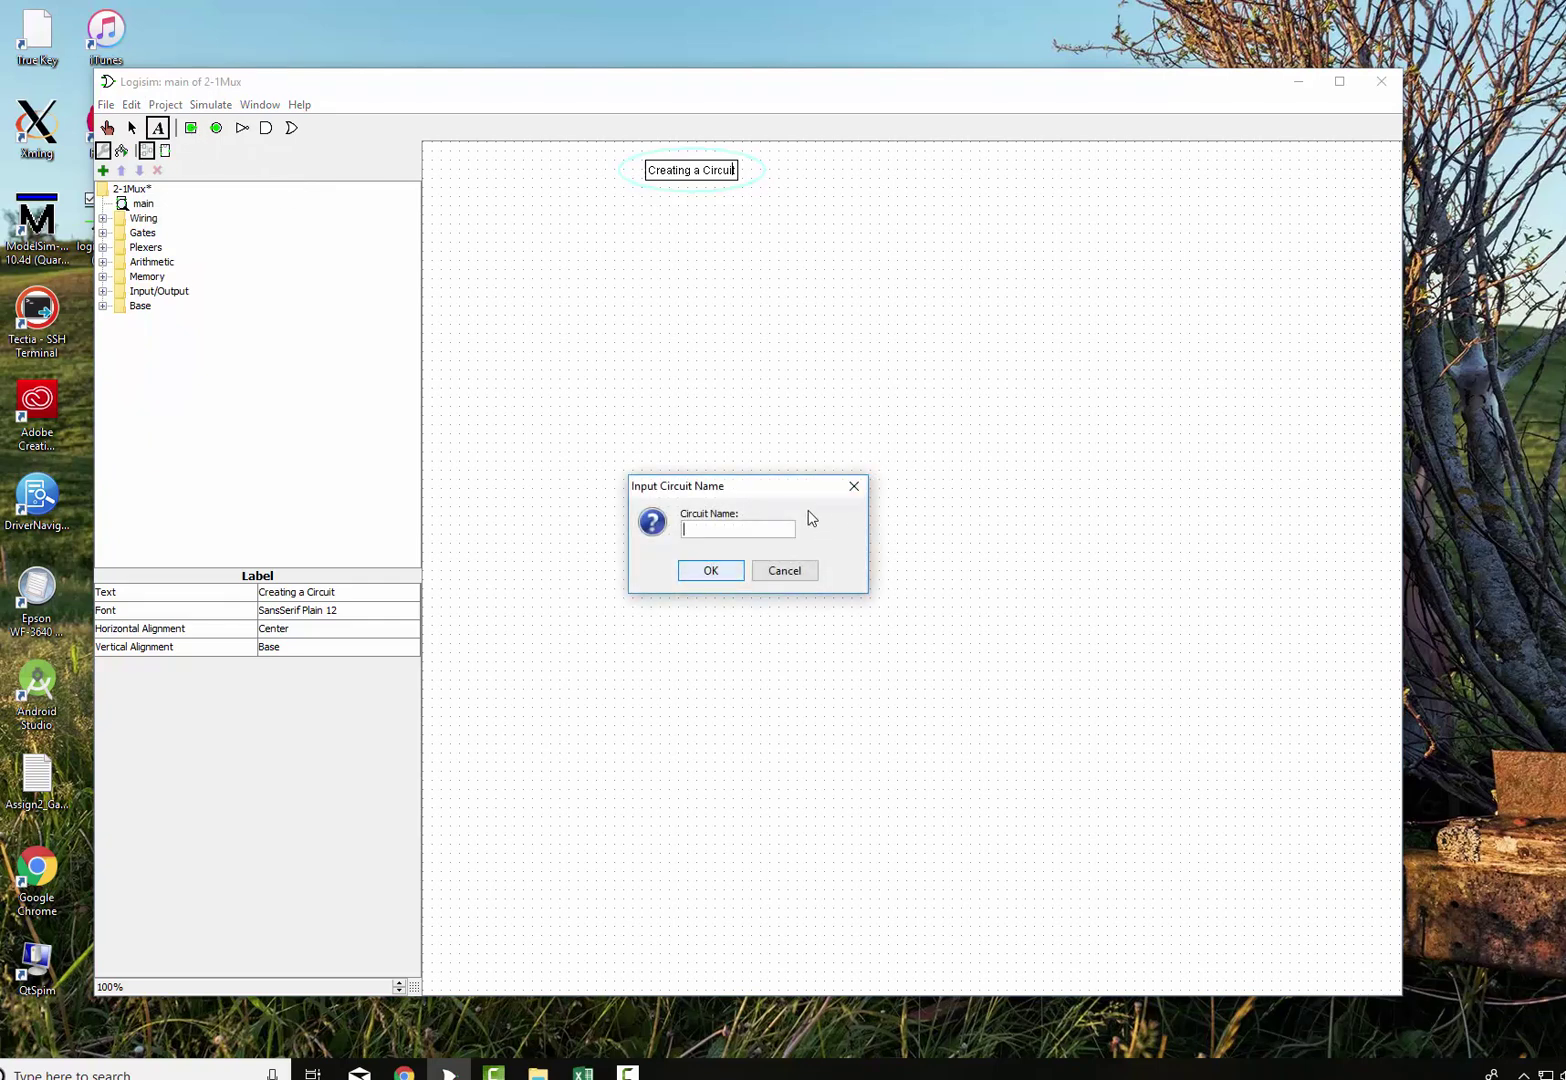
type("2:1MUX")
key("BackSpace")
type("X")
left_click(712, 572)
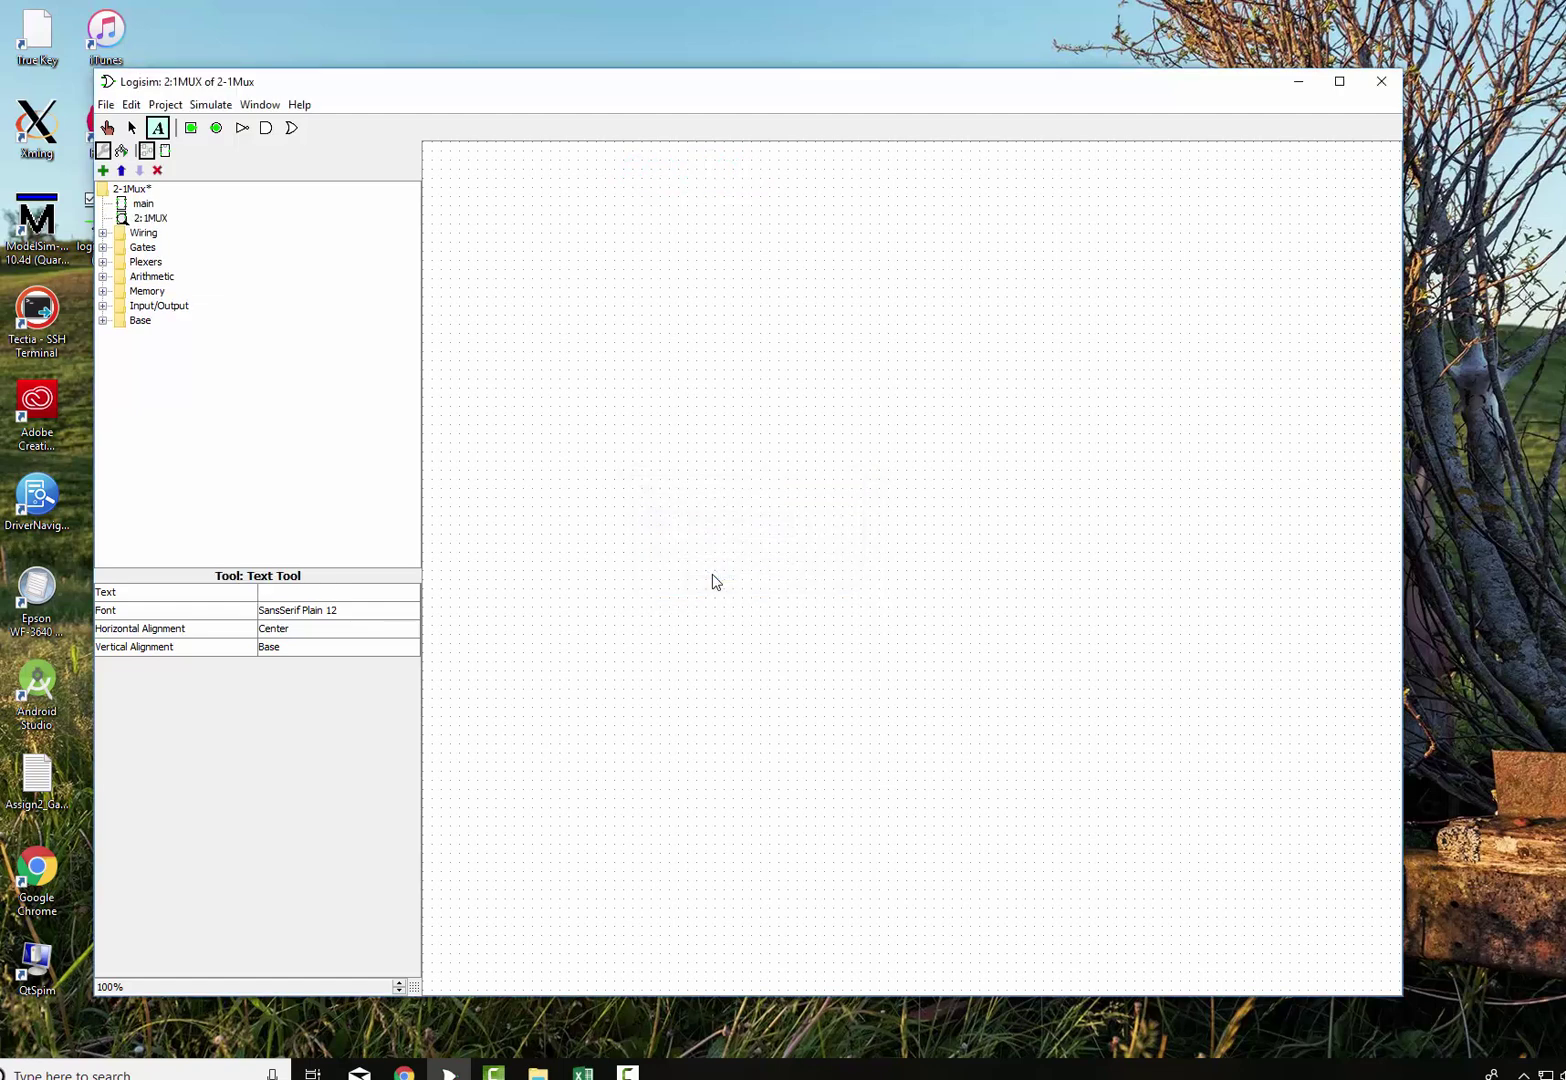
Place two stacked AND gates on the 2:1MUX canvas, with an OR gate to their right.
left_click(155, 219)
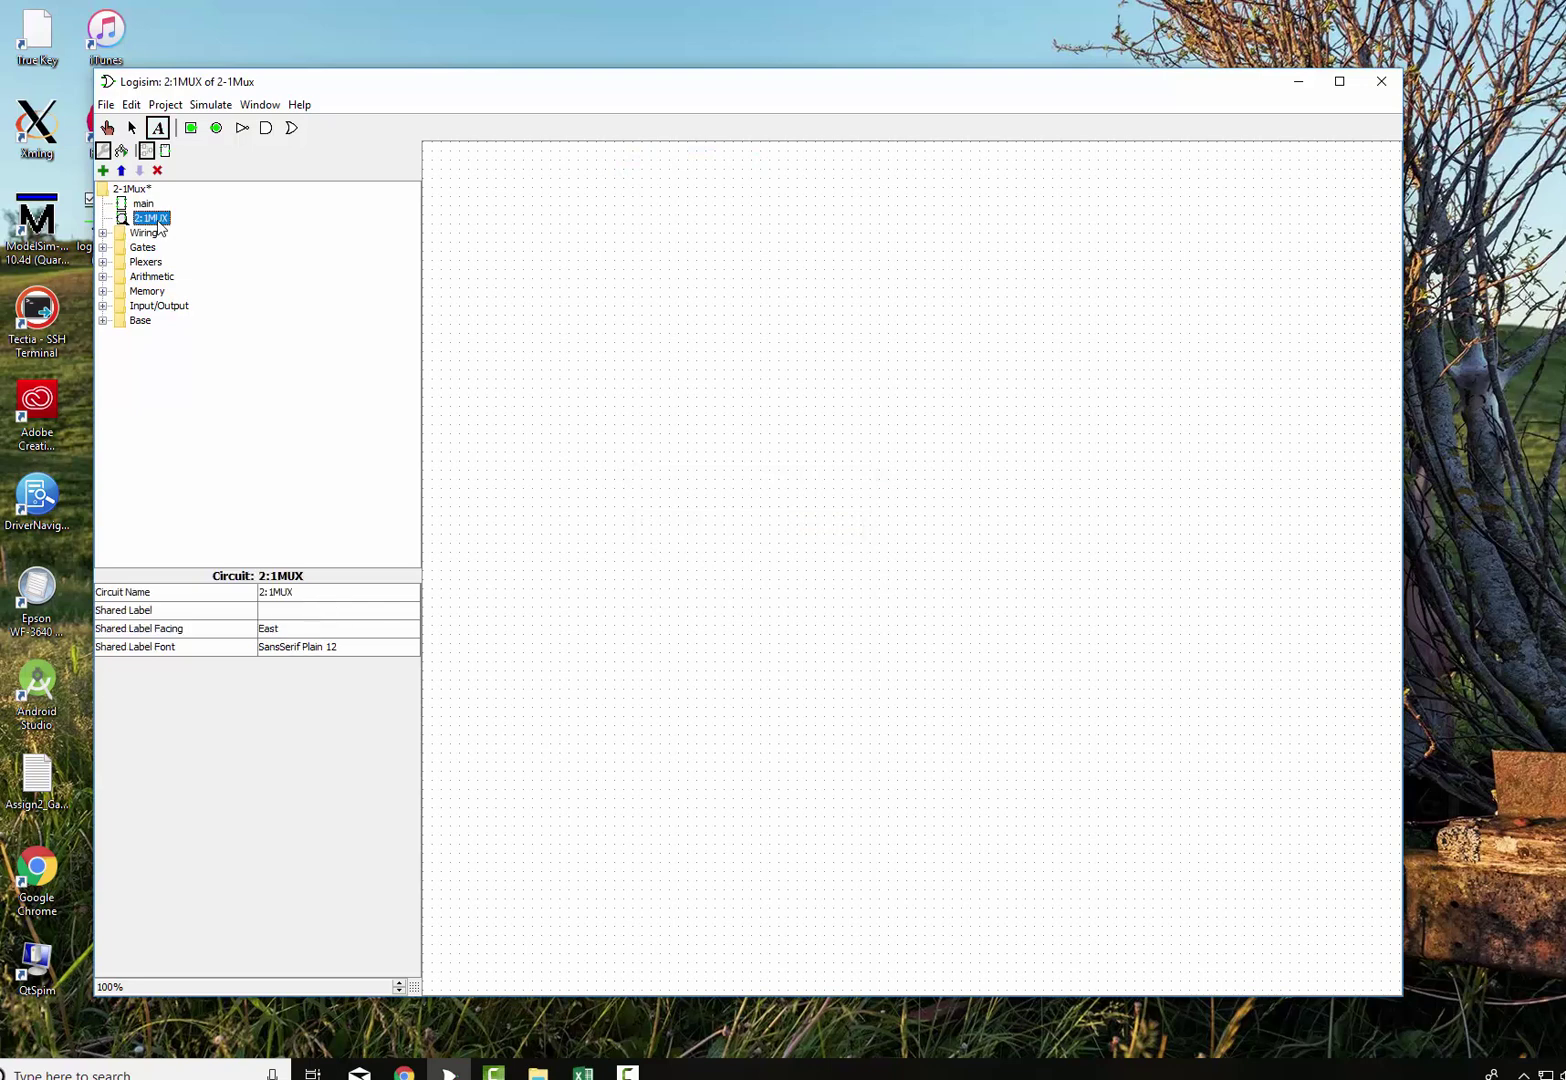
left_click(266, 128)
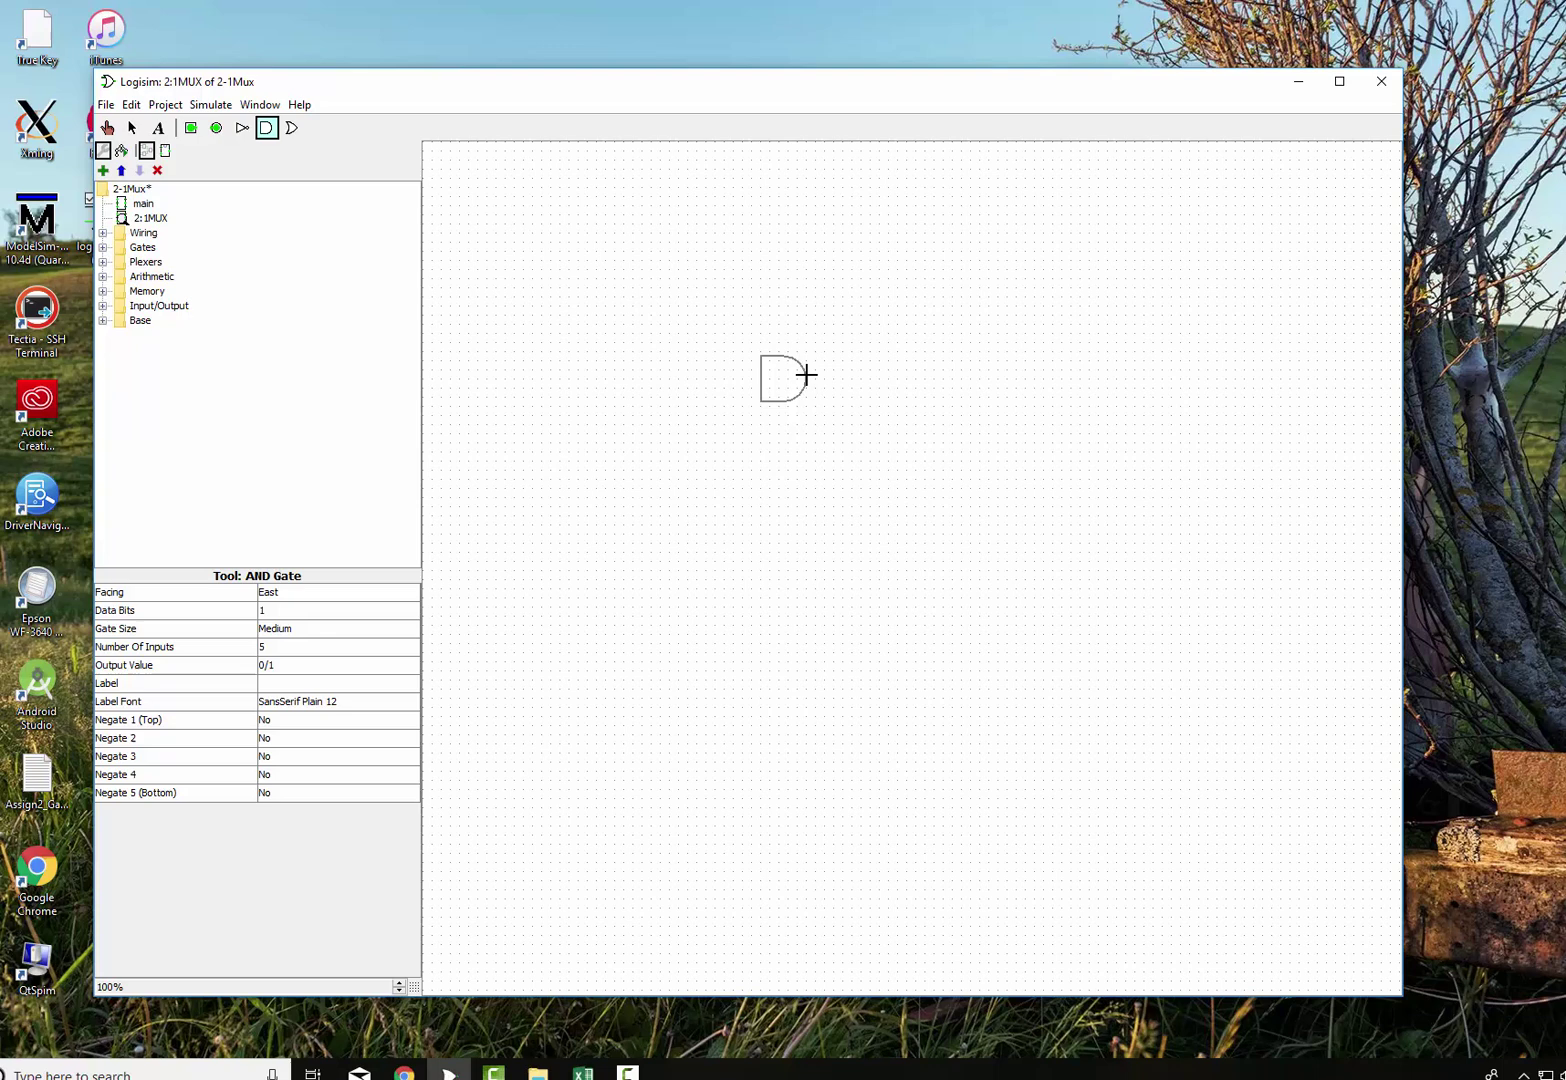
left_click(807, 379)
left_click(266, 128)
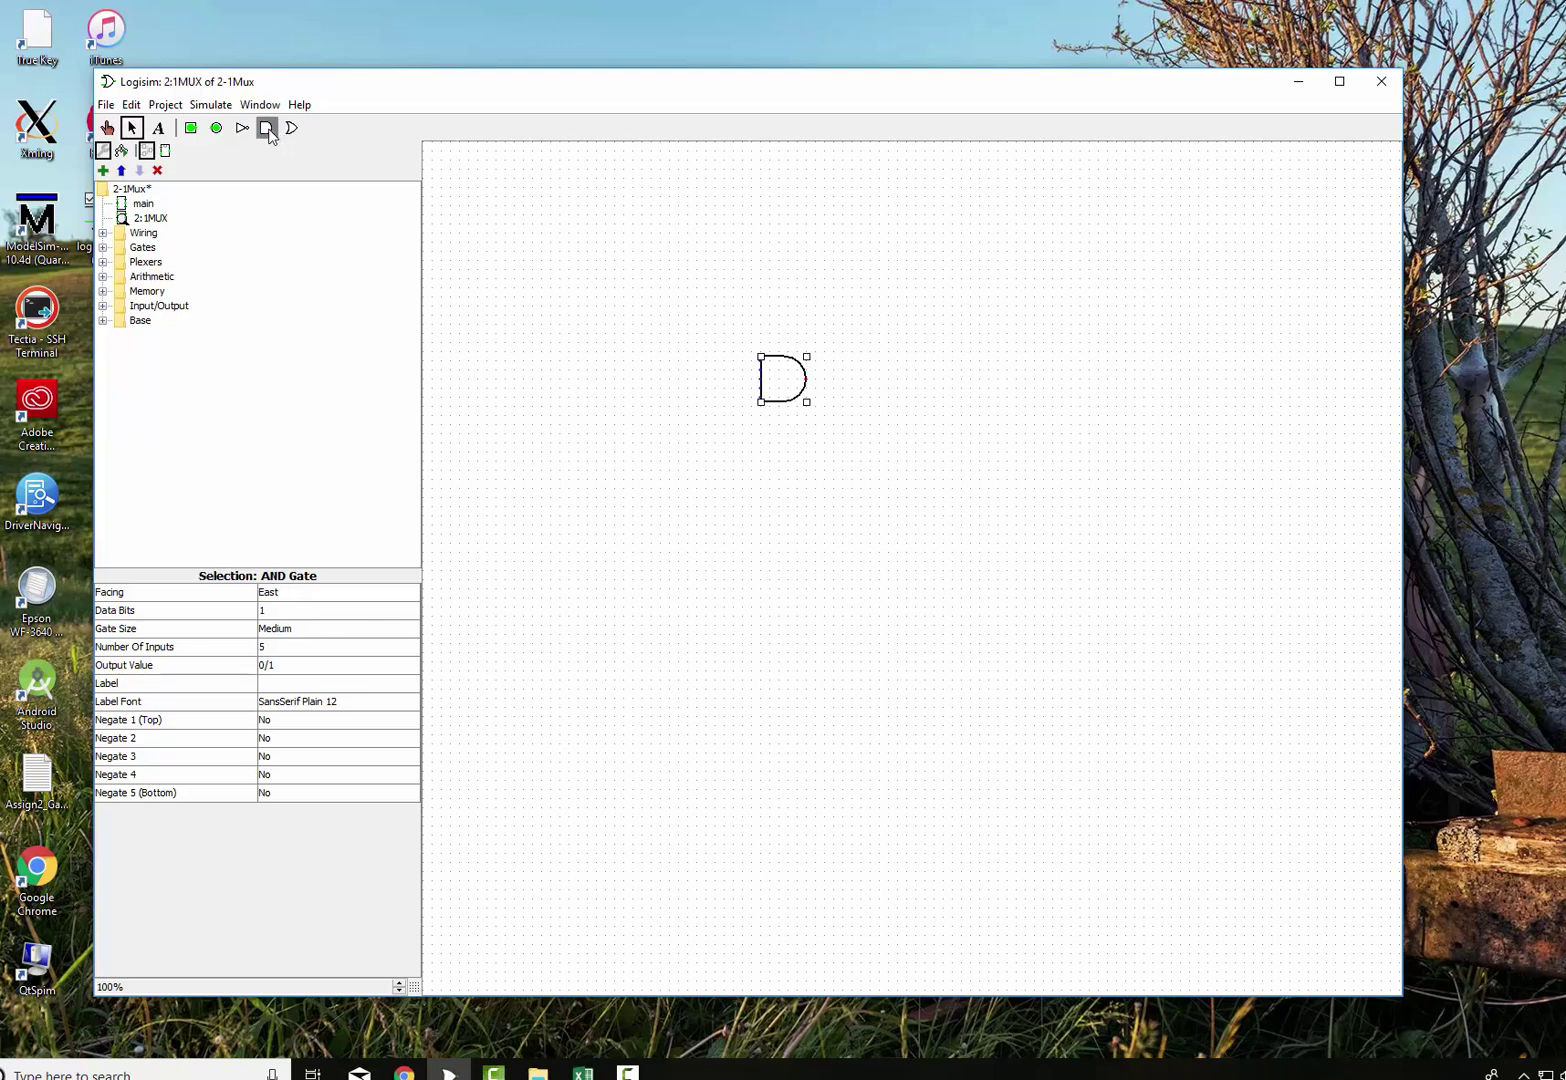
left_click(807, 462)
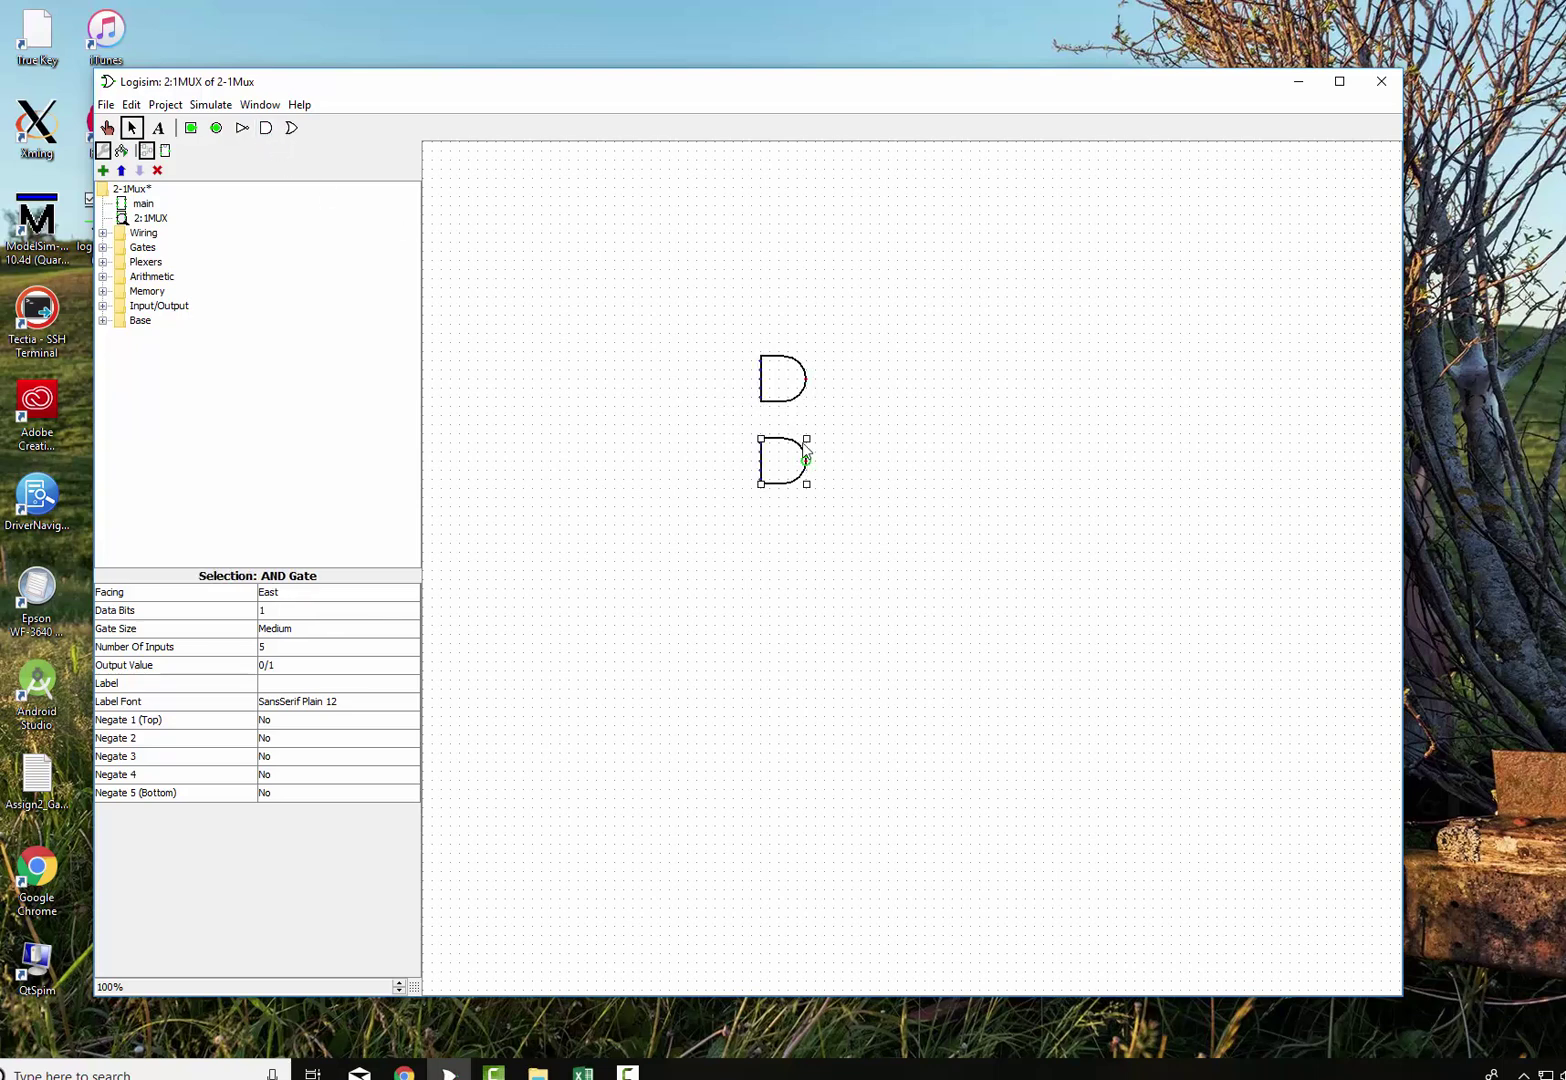
left_click(292, 127)
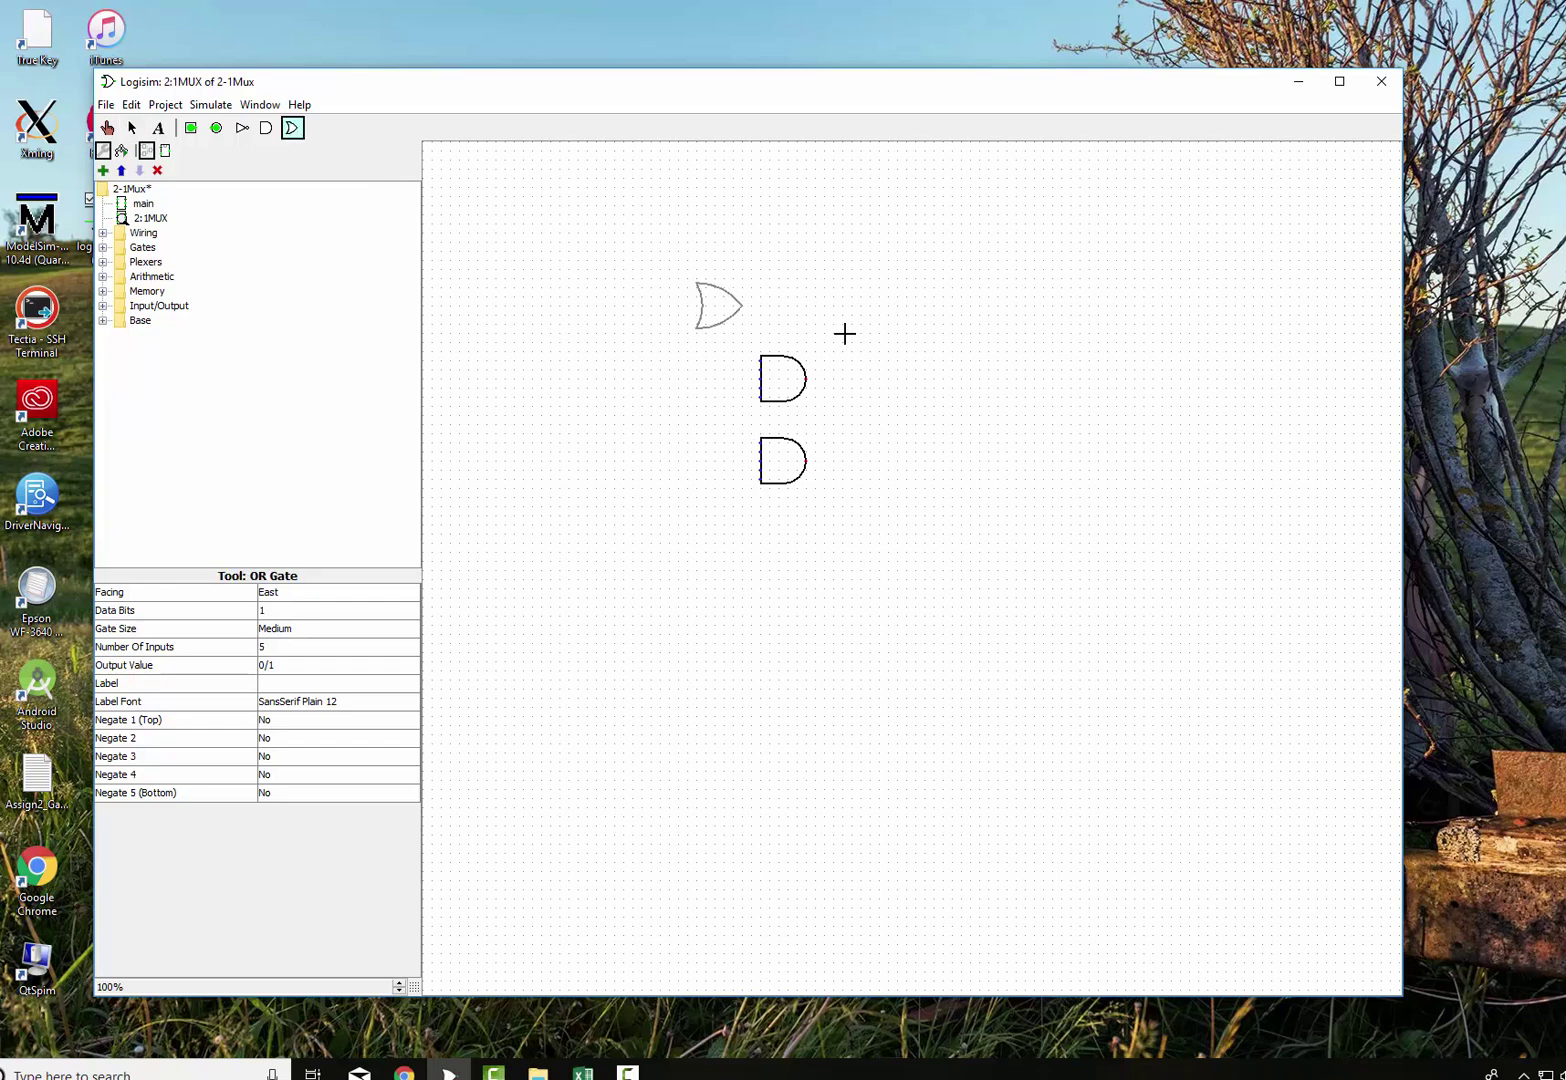
left_click(886, 415)
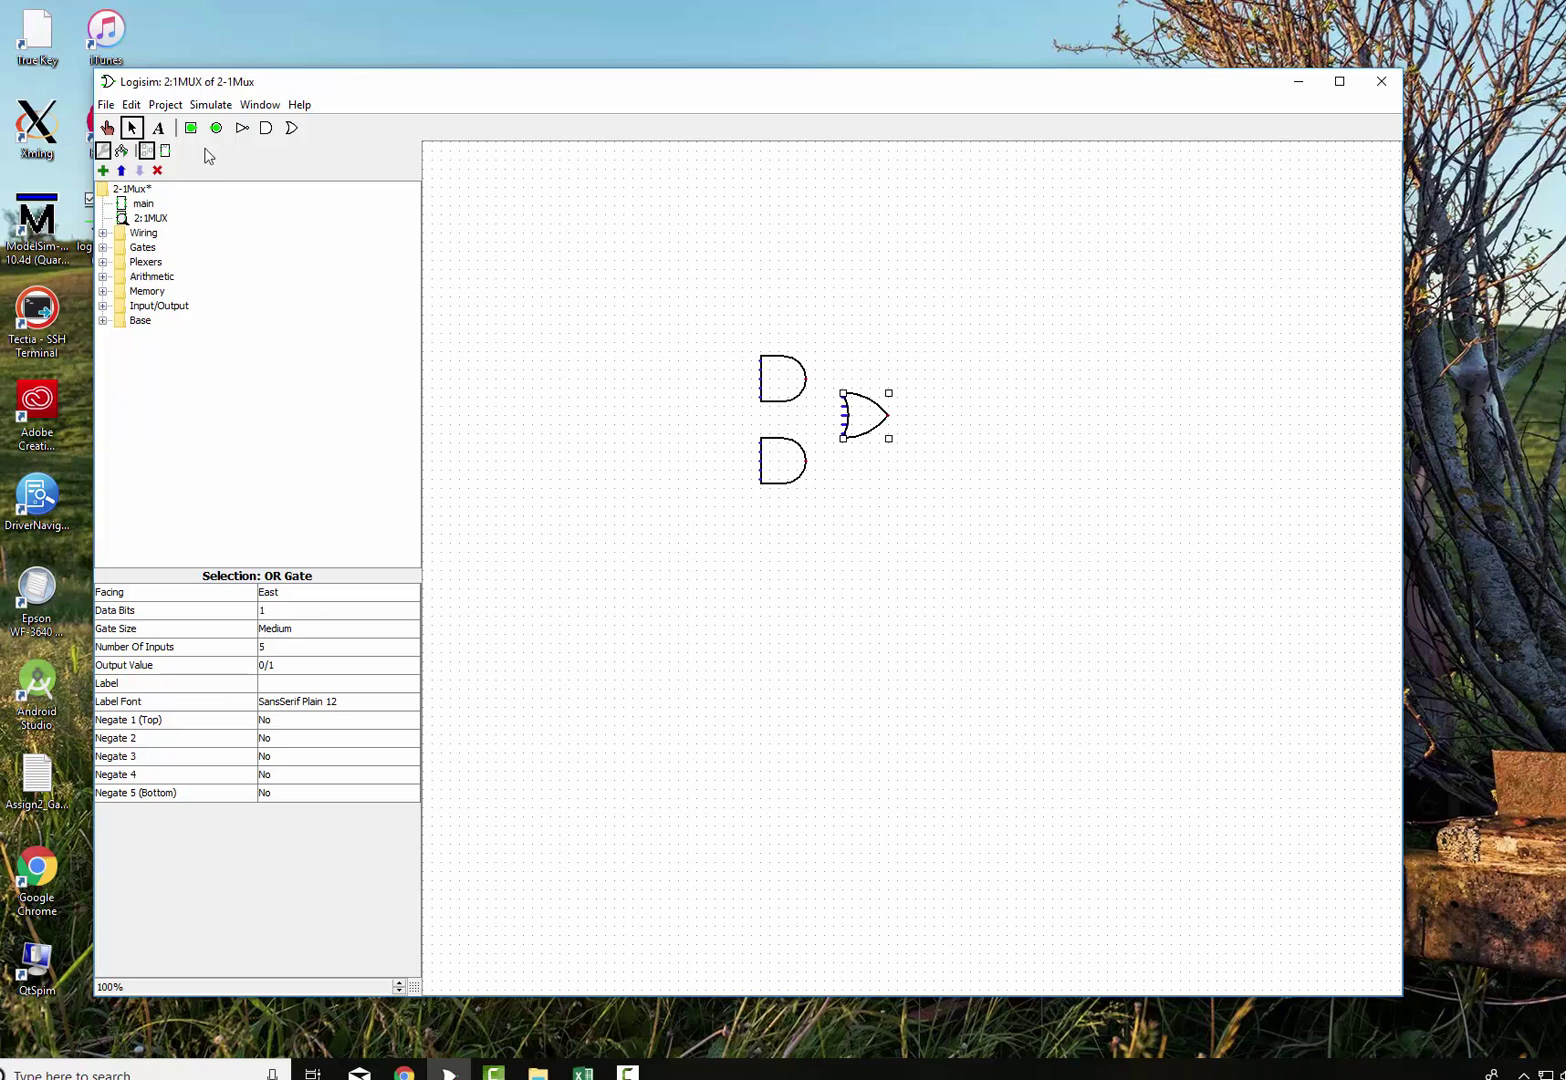
left_click(242, 128)
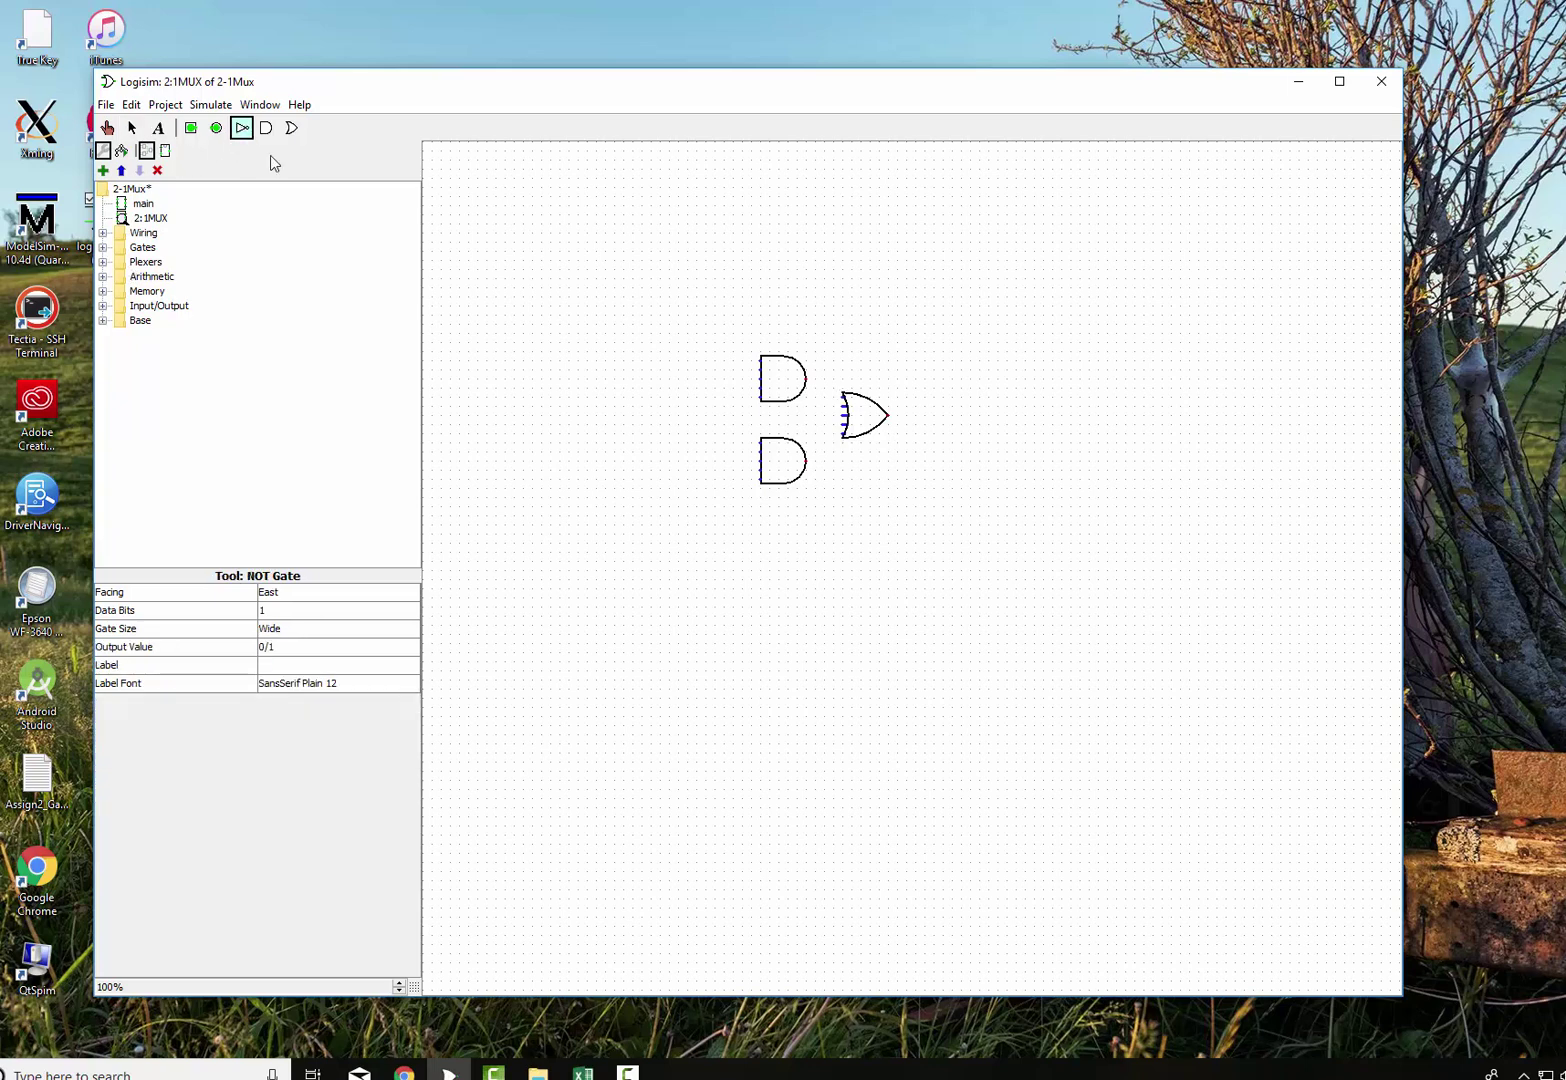
Place a NOT gate feeding the upper AND gate, and wire both AND outputs into the OR gate.
left_click(741, 397)
left_click_drag(742, 398, 760, 398)
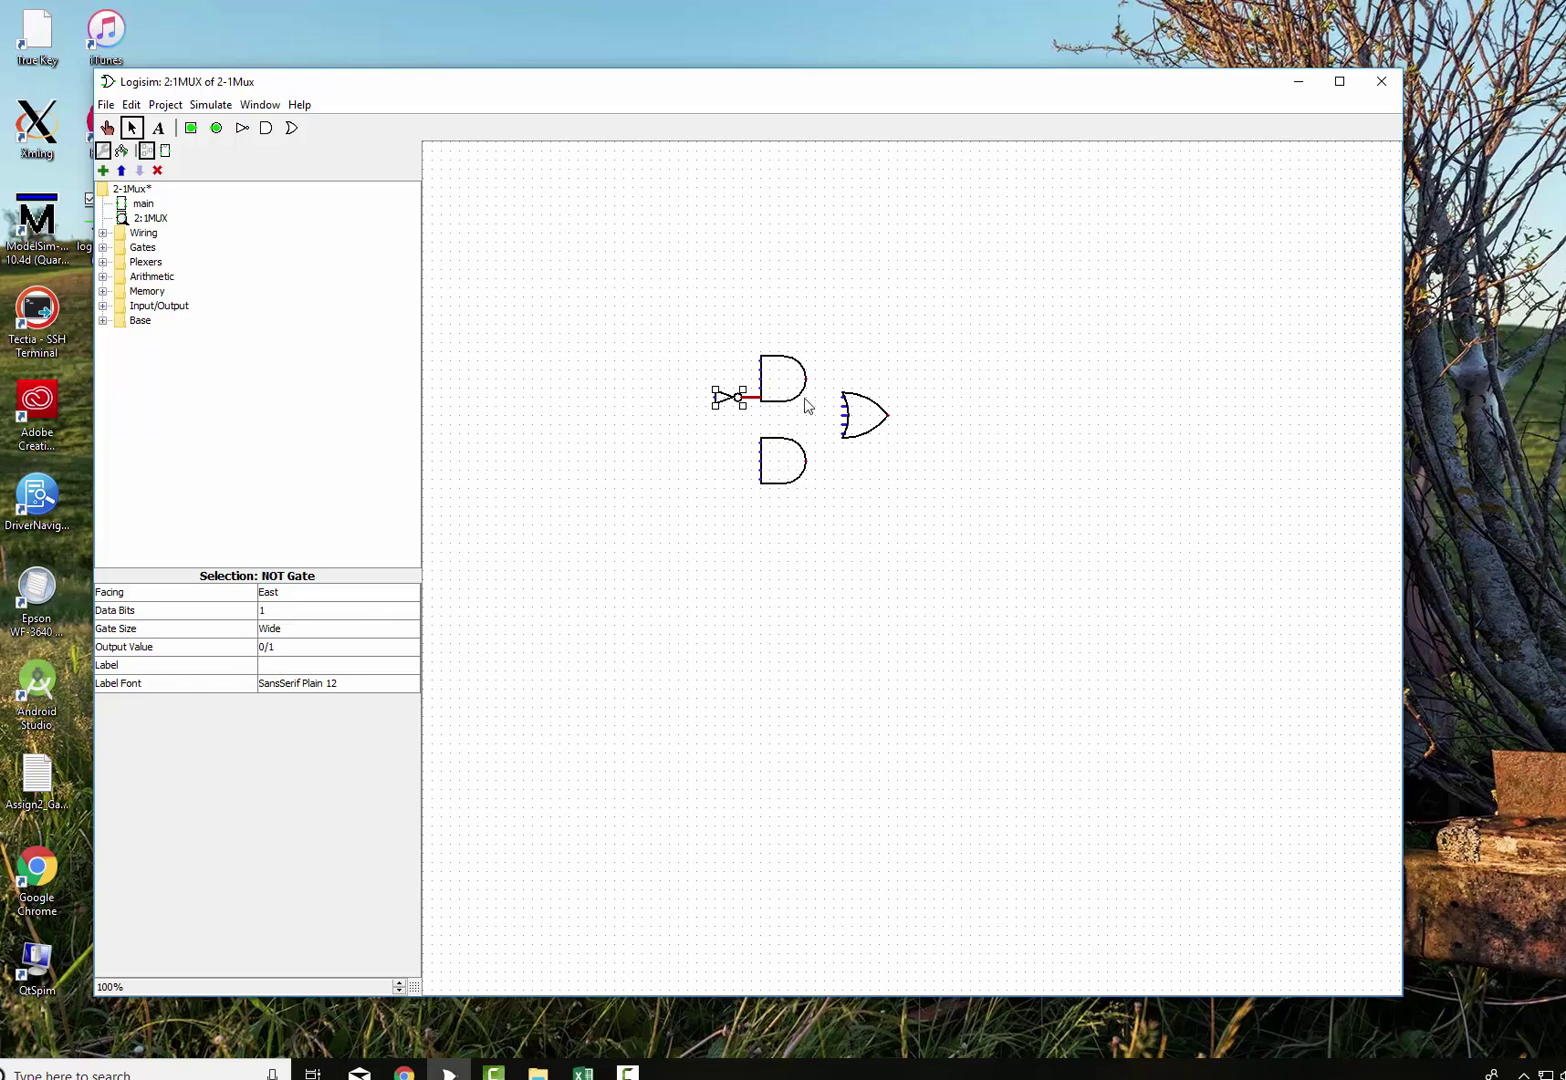
left_click_drag(806, 379, 840, 402)
left_click_drag(806, 462, 843, 432)
Place an LED from Input/Output to the right of the OR gate.
left_click(103, 306)
left_click(146, 366)
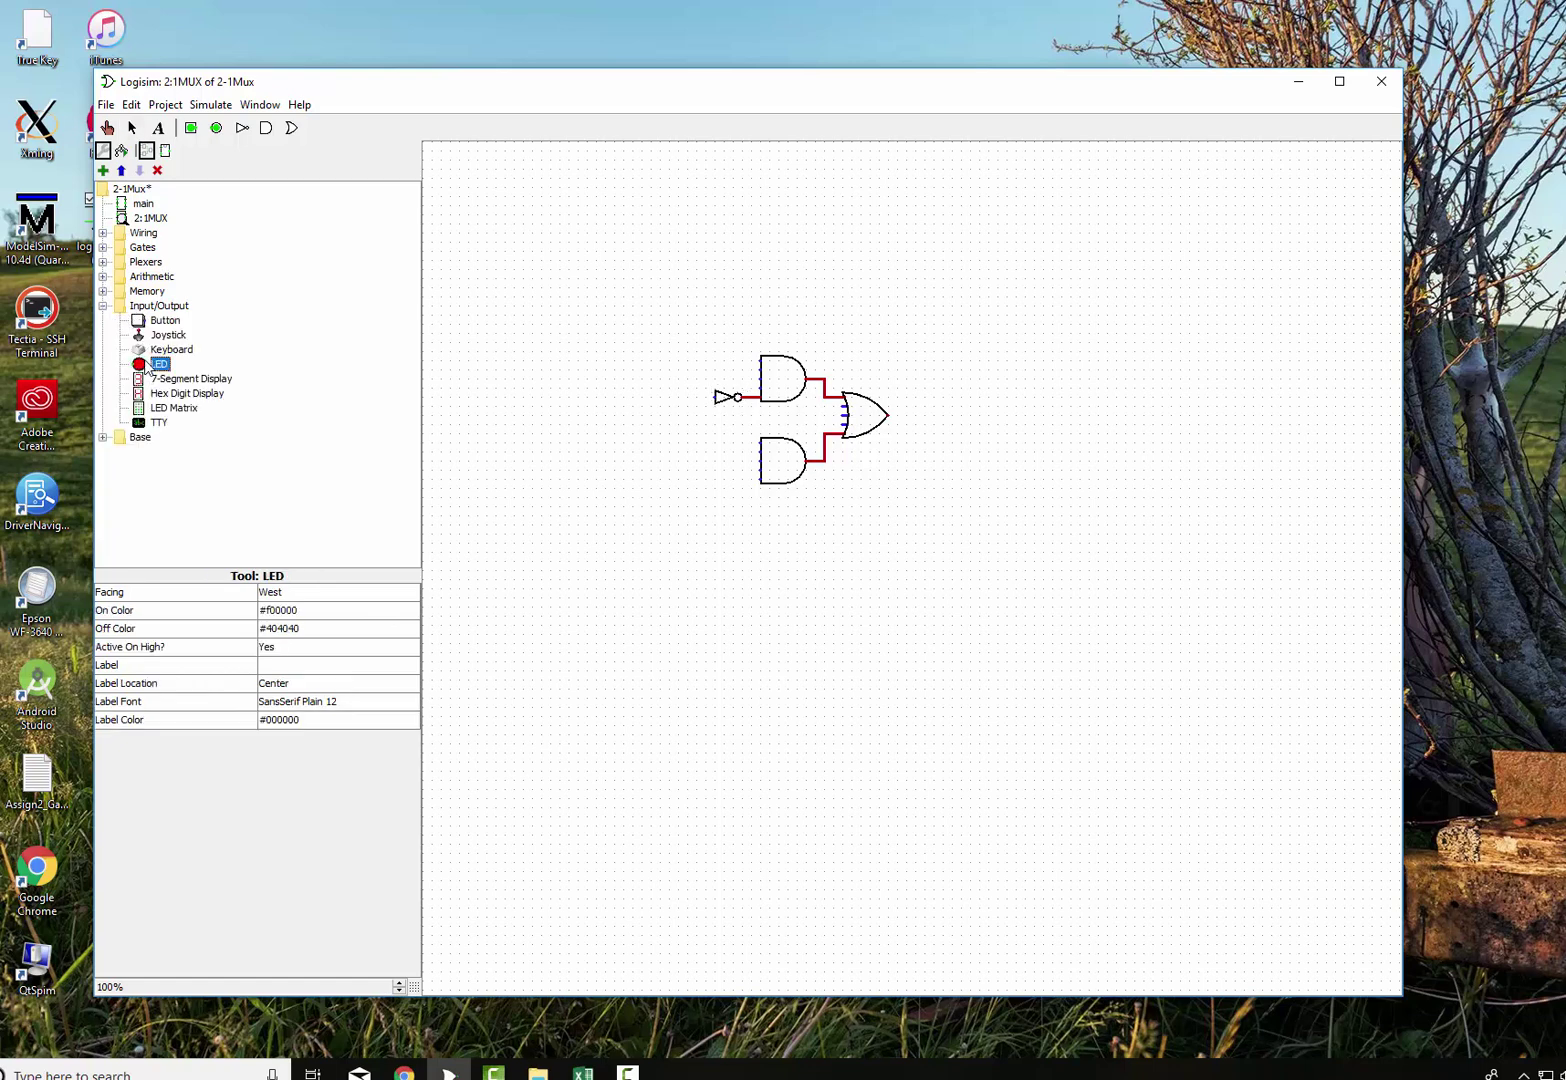
left_click(930, 416)
Set the LED on colour to green #1ff02d and off colour to red #d42a1f, then wire it to the OR output.
left_click(286, 612)
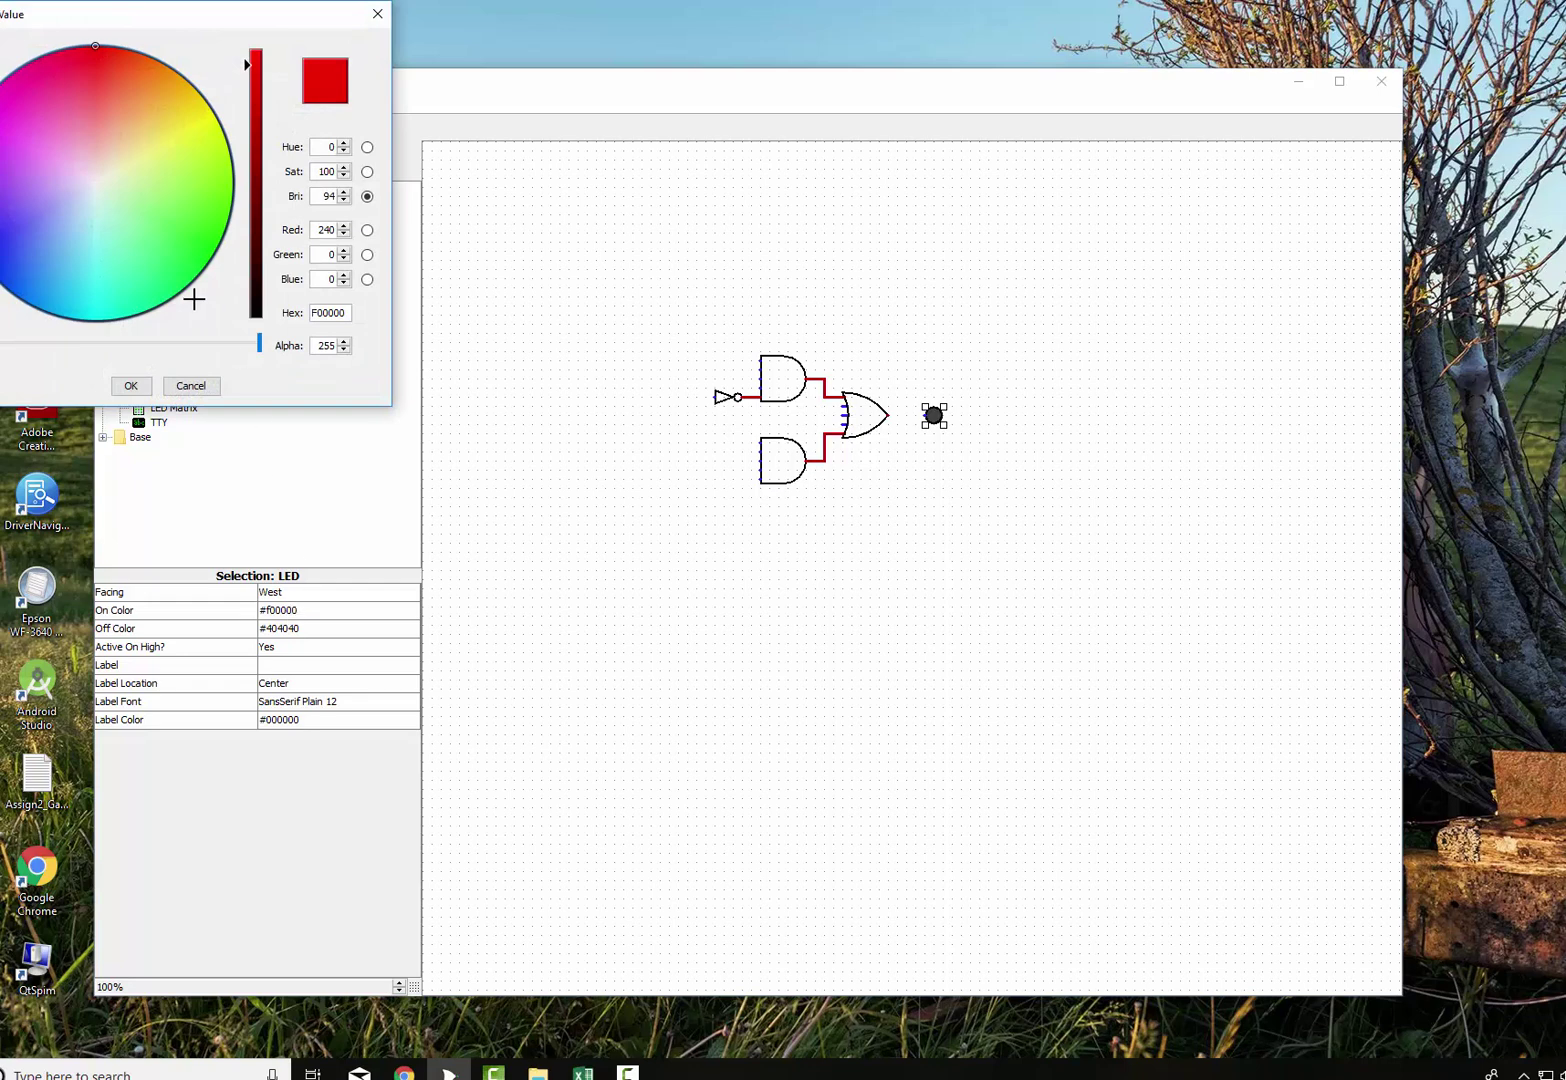
left_click(194, 249)
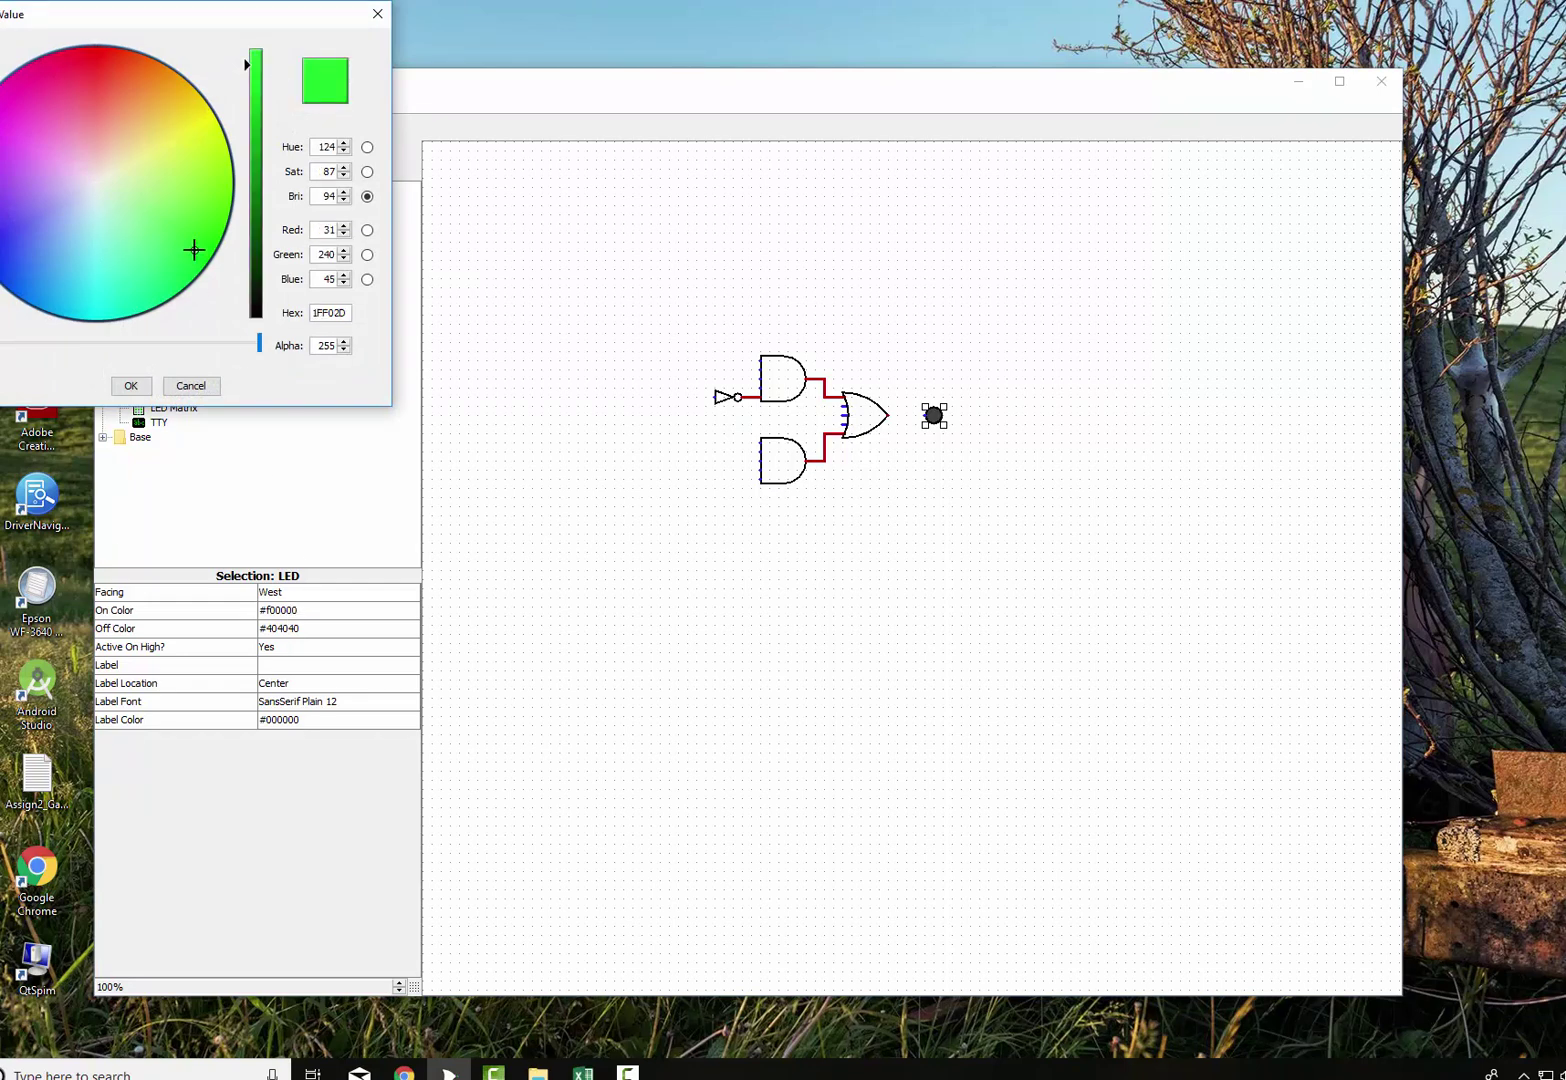
left_click(130, 385)
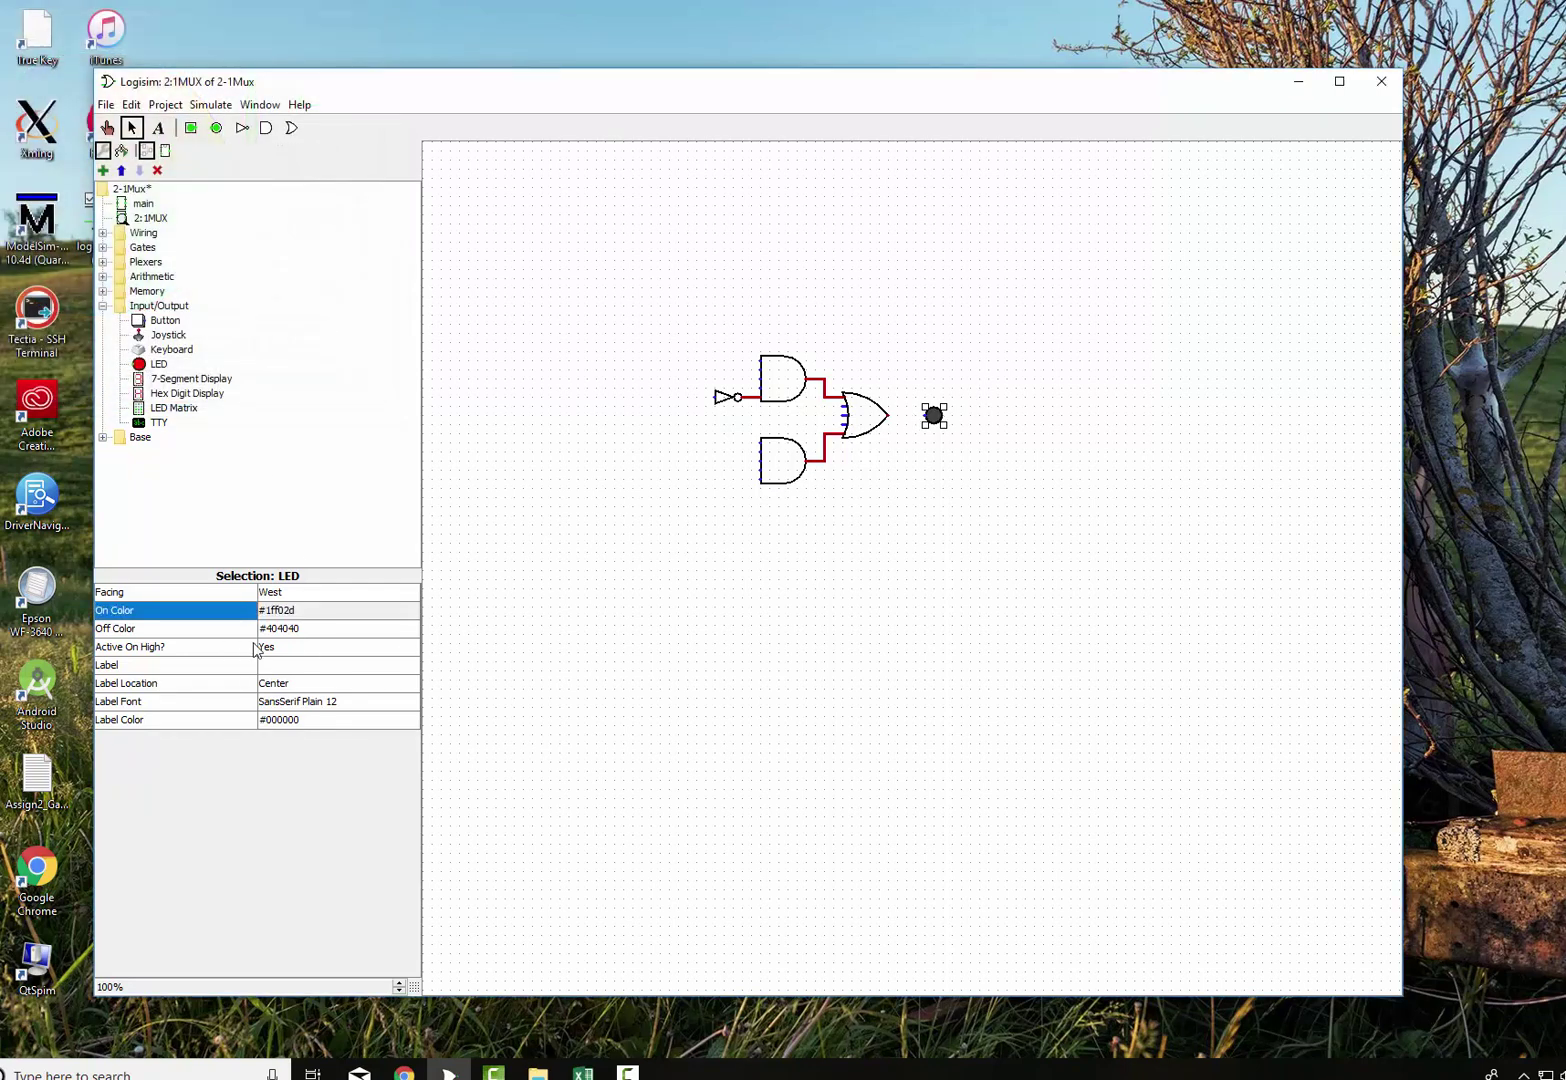
left_click(286, 630)
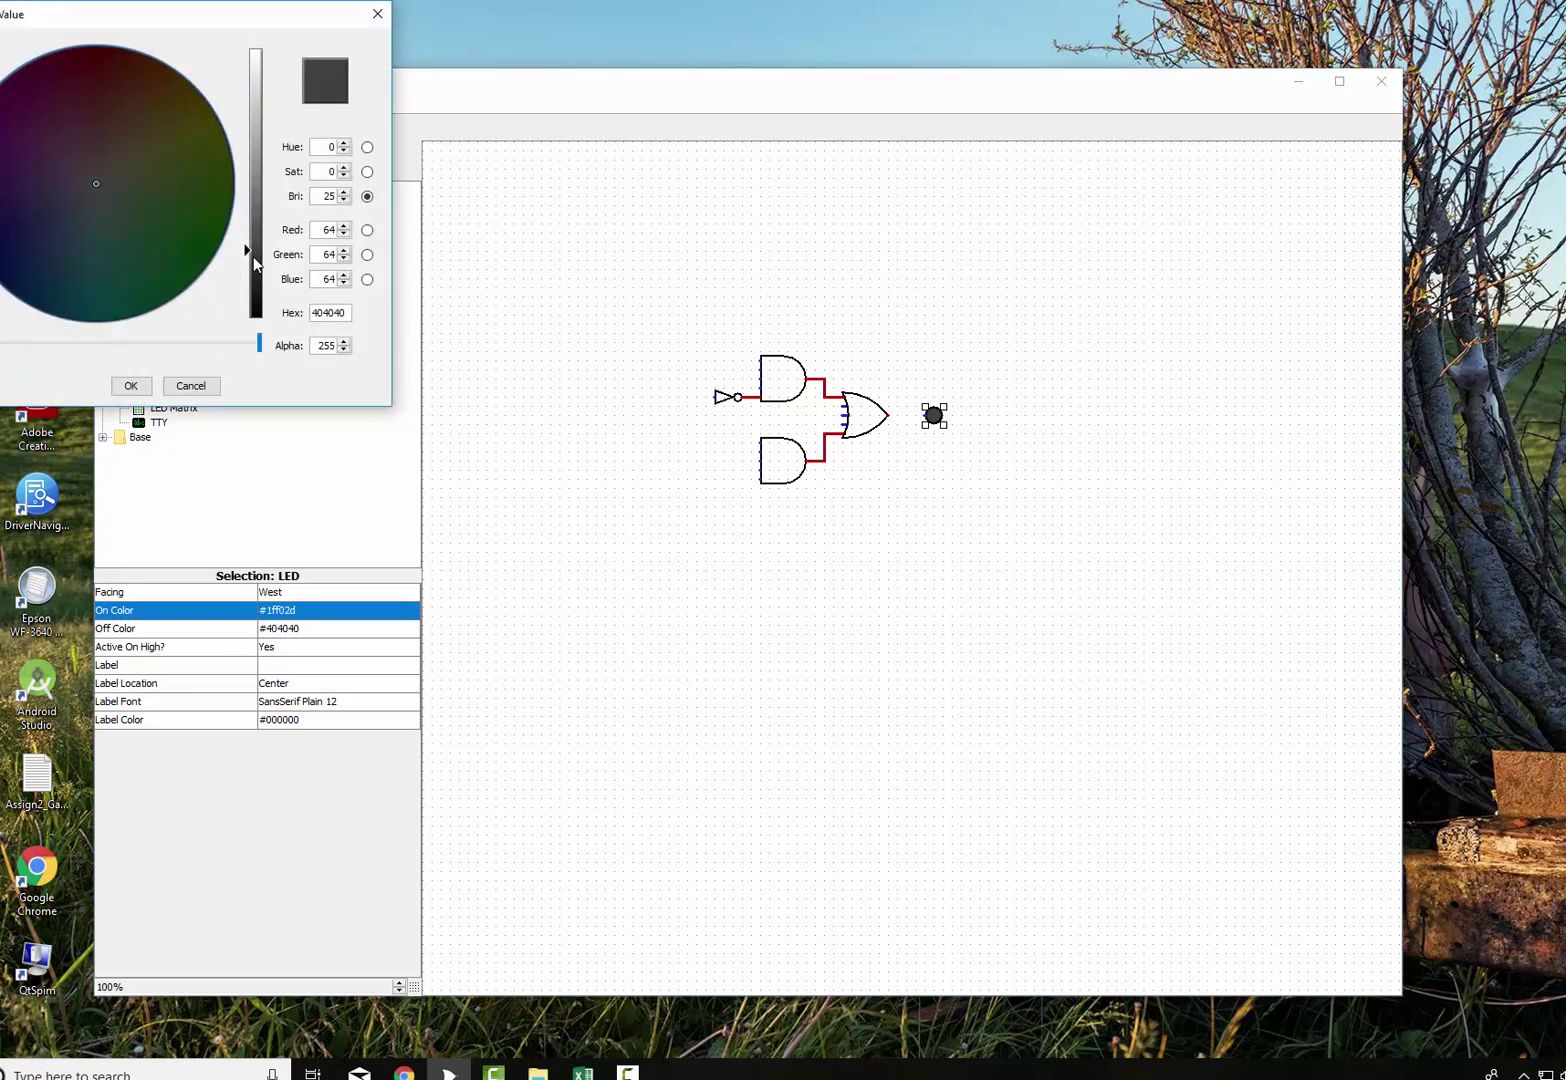
left_click_drag(250, 252, 256, 95)
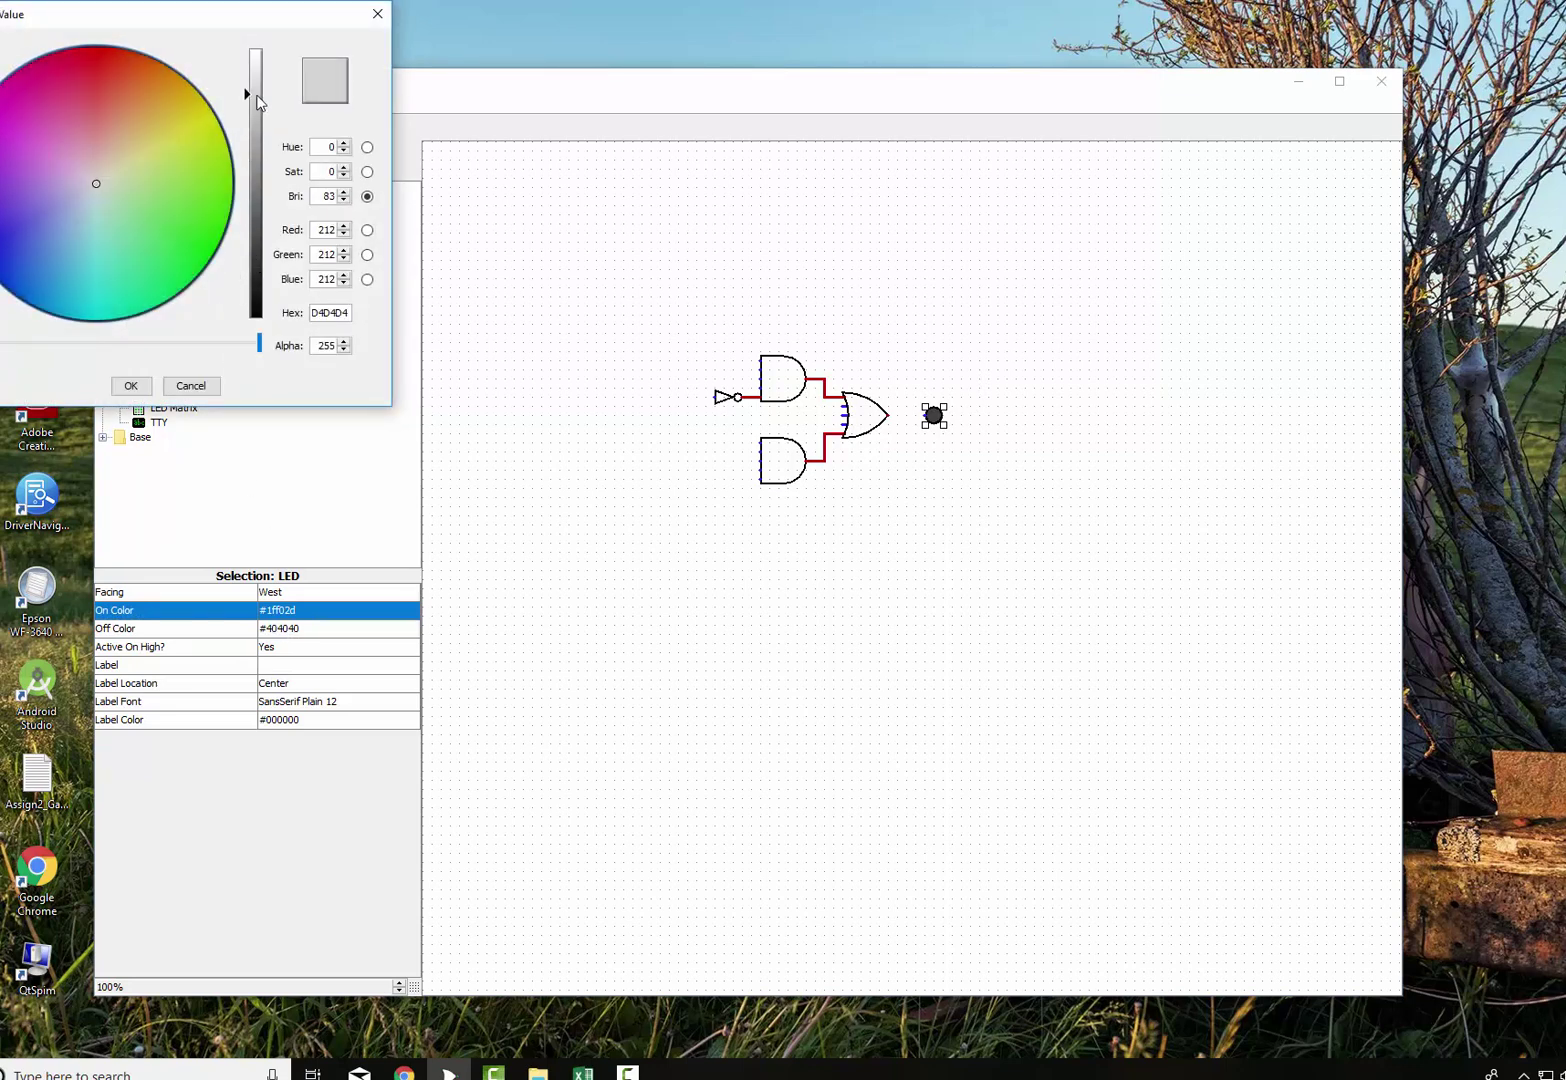
left_click(103, 66)
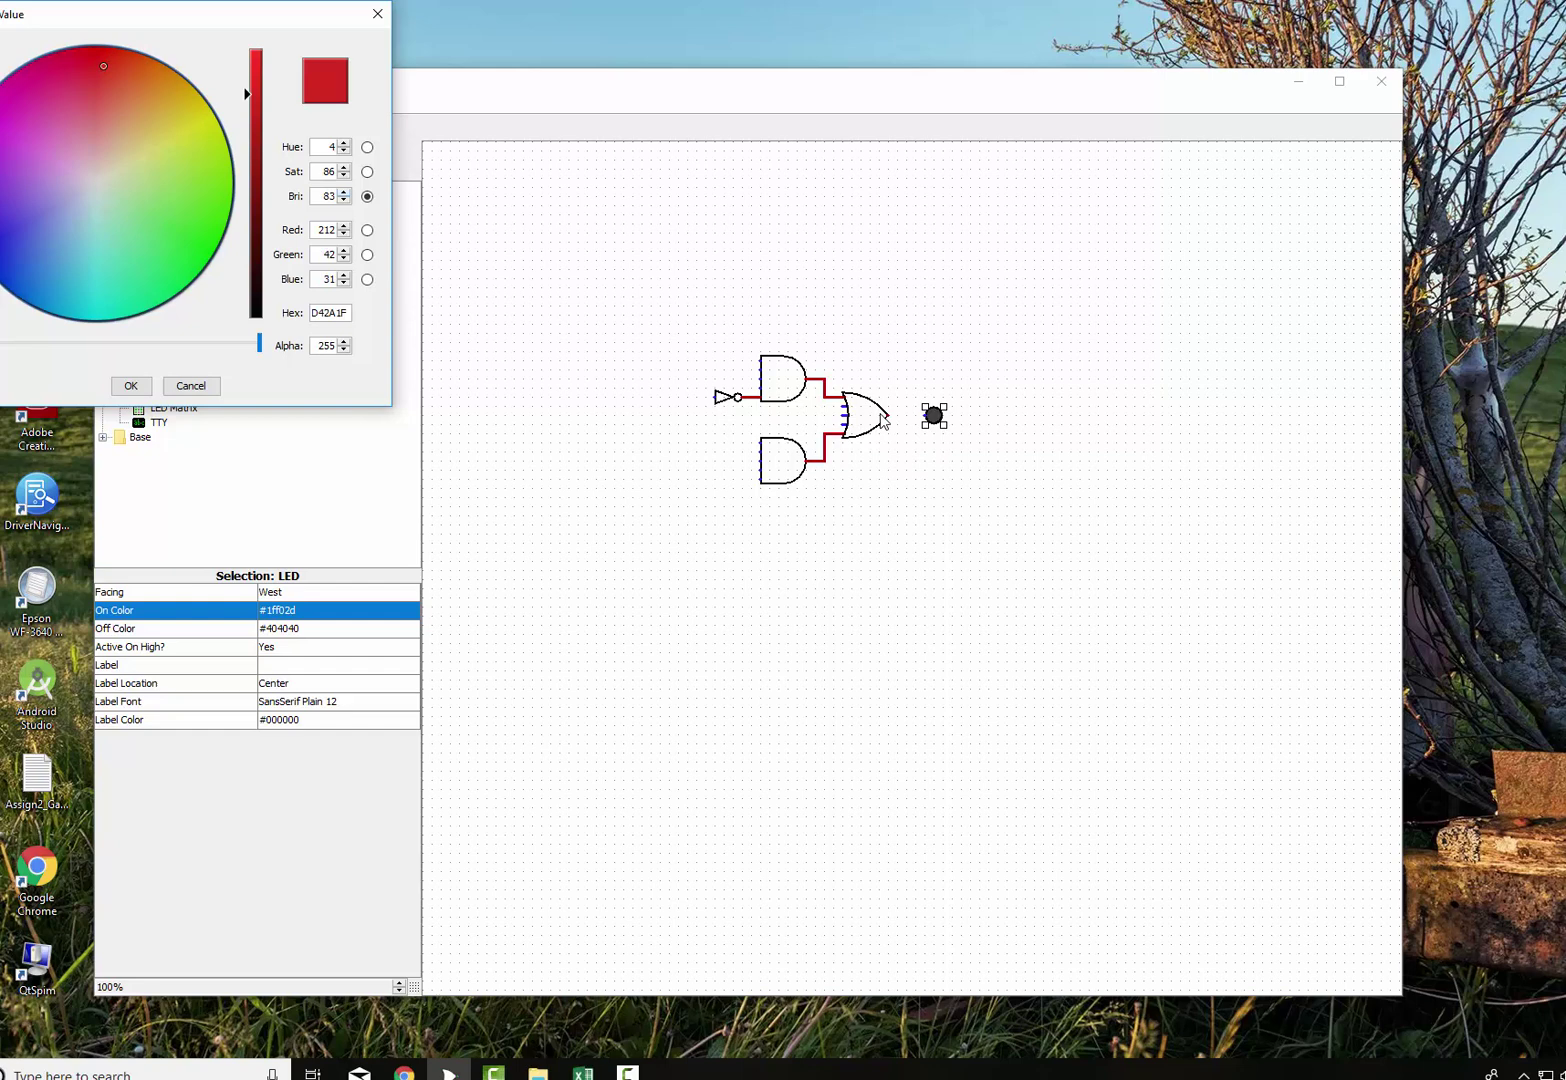
left_click(130, 385)
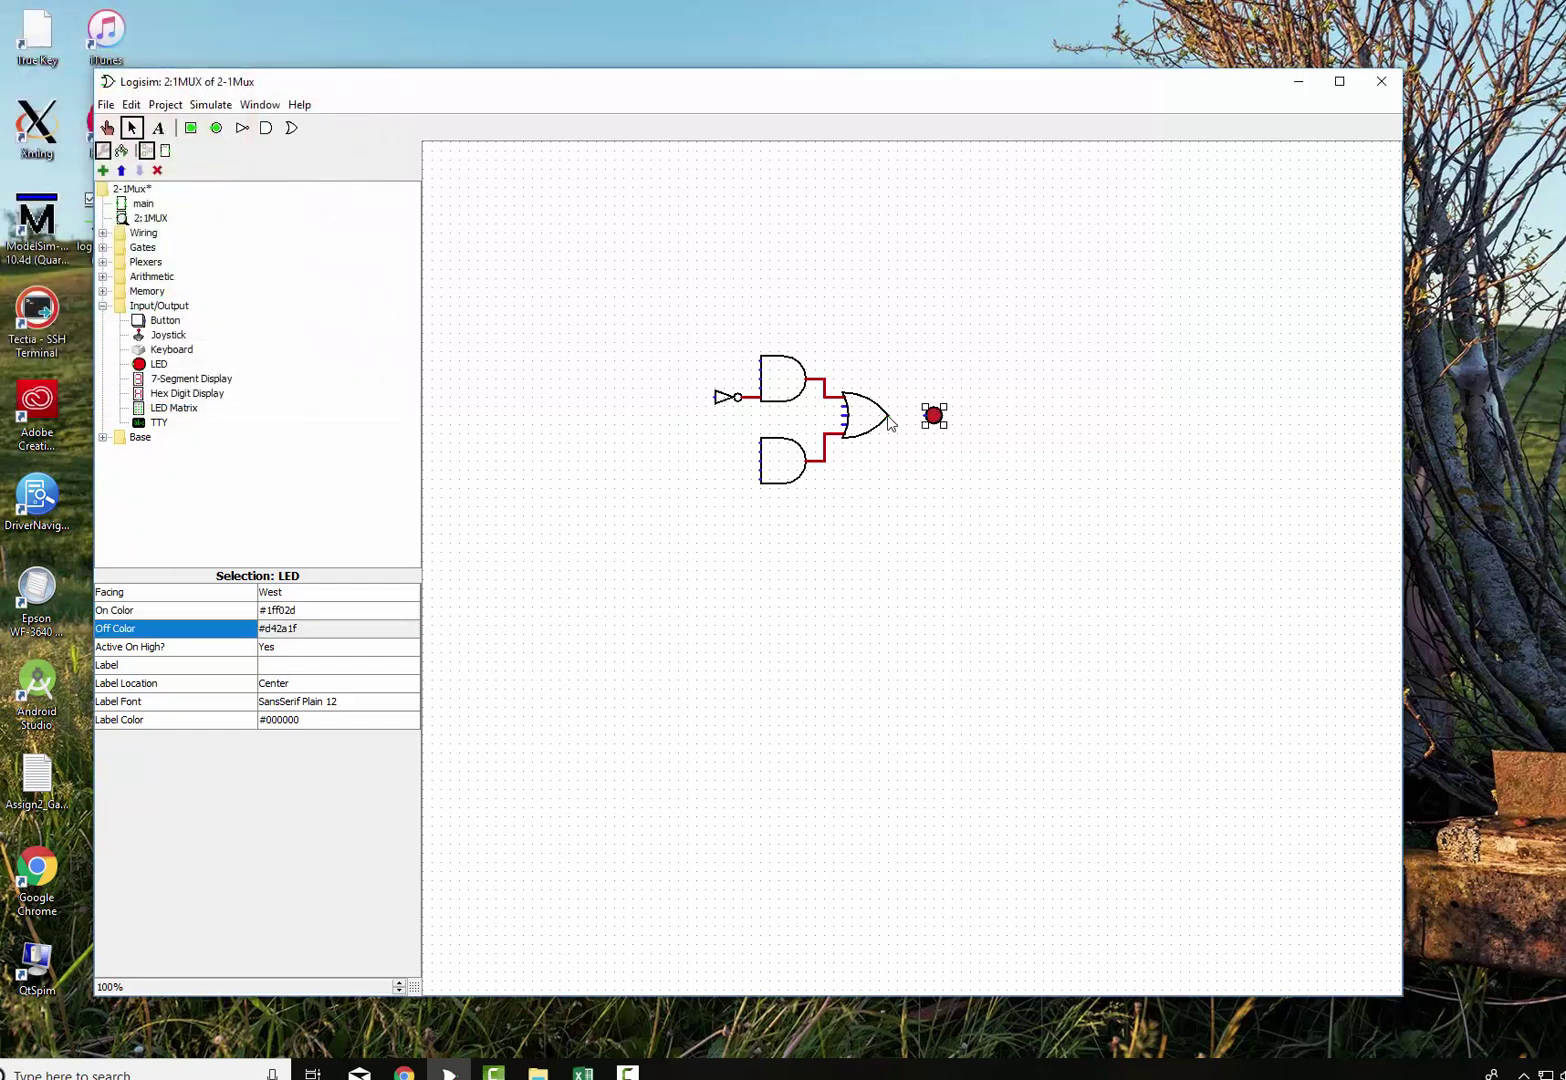
left_click_drag(889, 416, 924, 417)
Add North, South, East and West text labels above, below, right and left of the circuit.
left_click(158, 128)
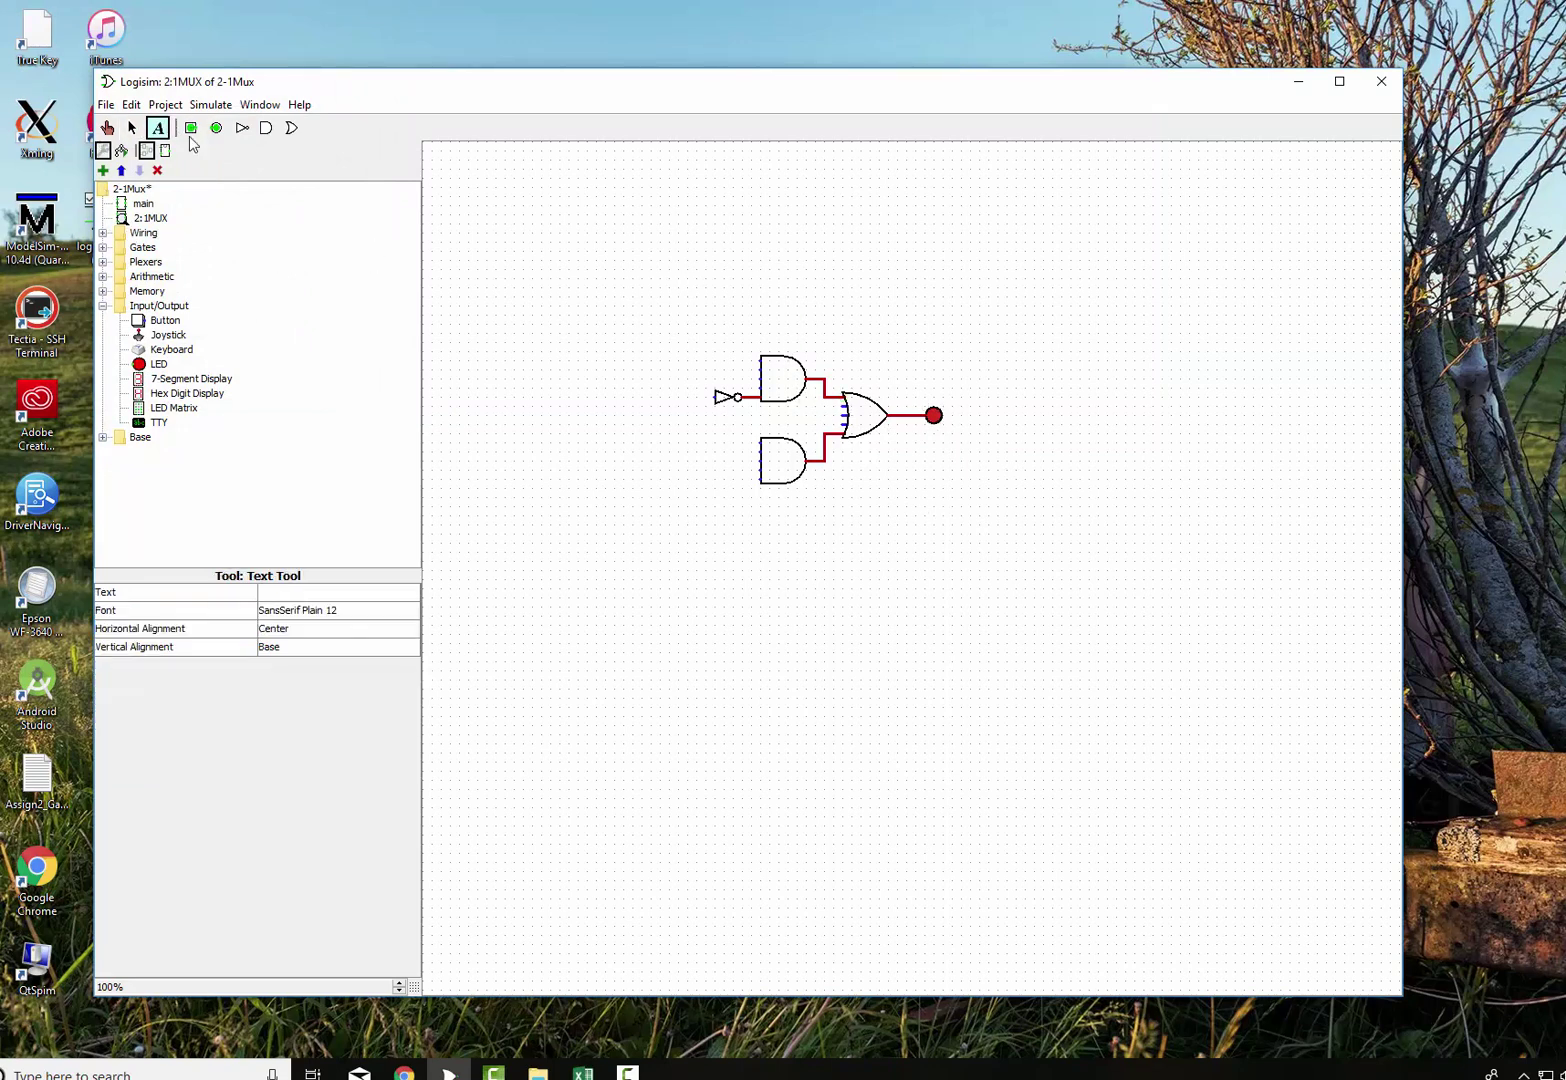
left_click(756, 208)
type("North")
left_click(746, 597)
type("South")
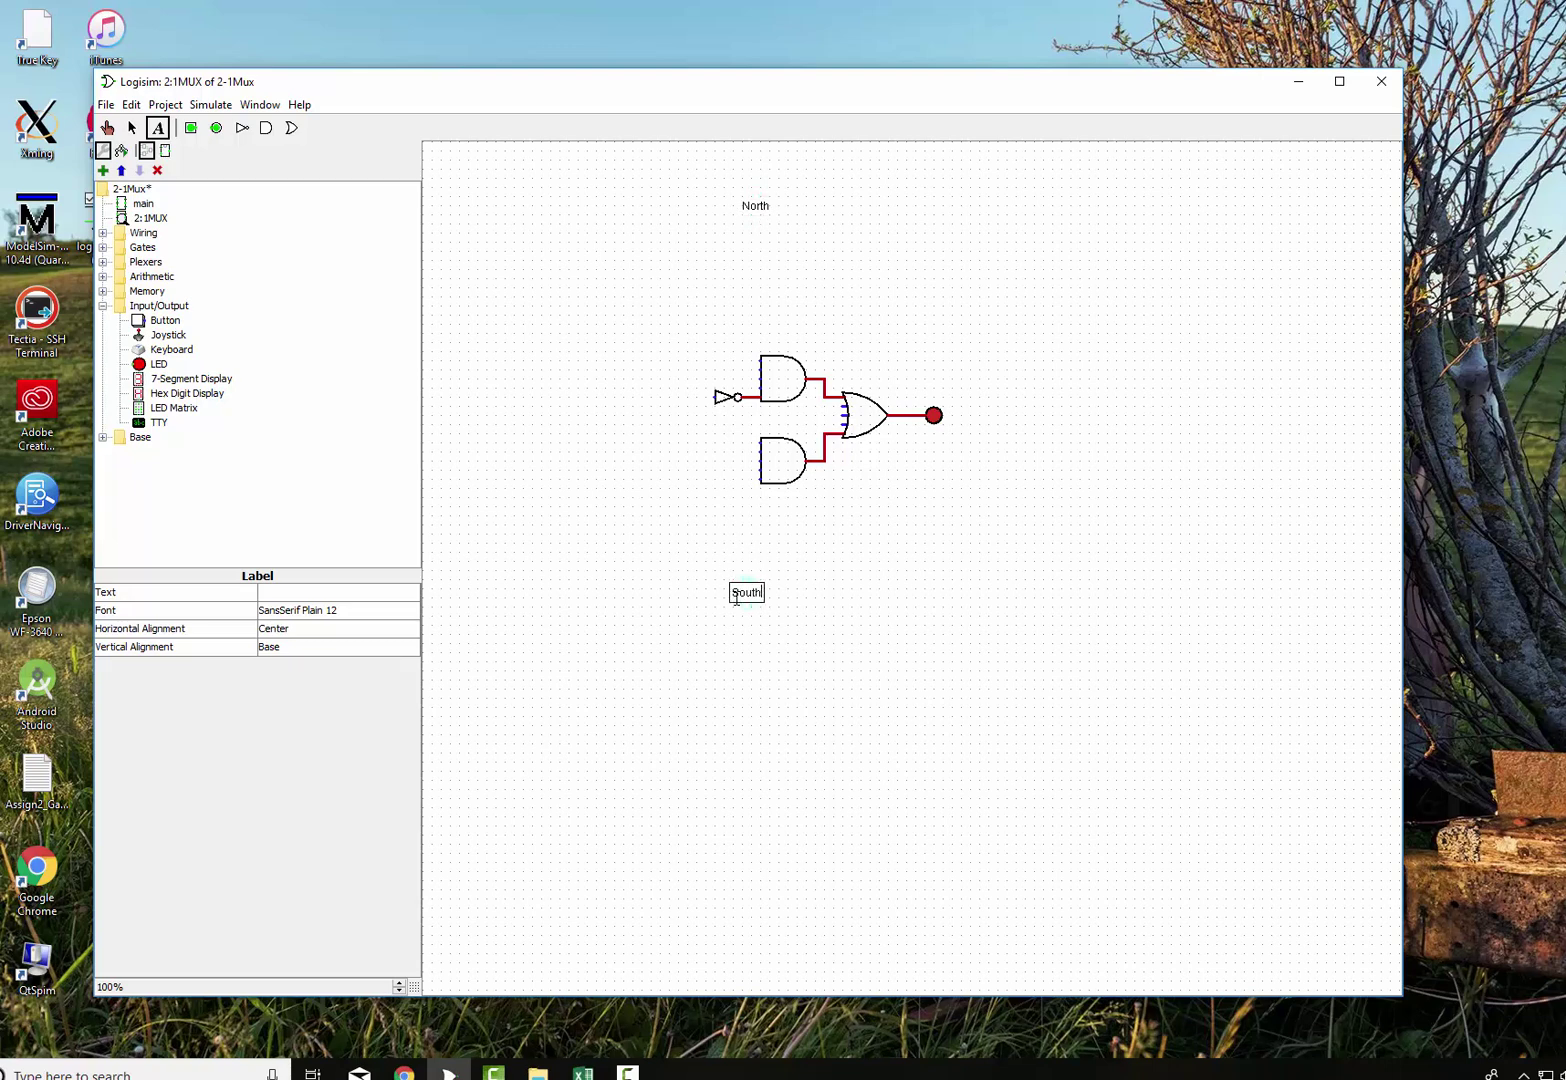
left_click(1076, 410)
type("East")
left_click(526, 405)
type("West")
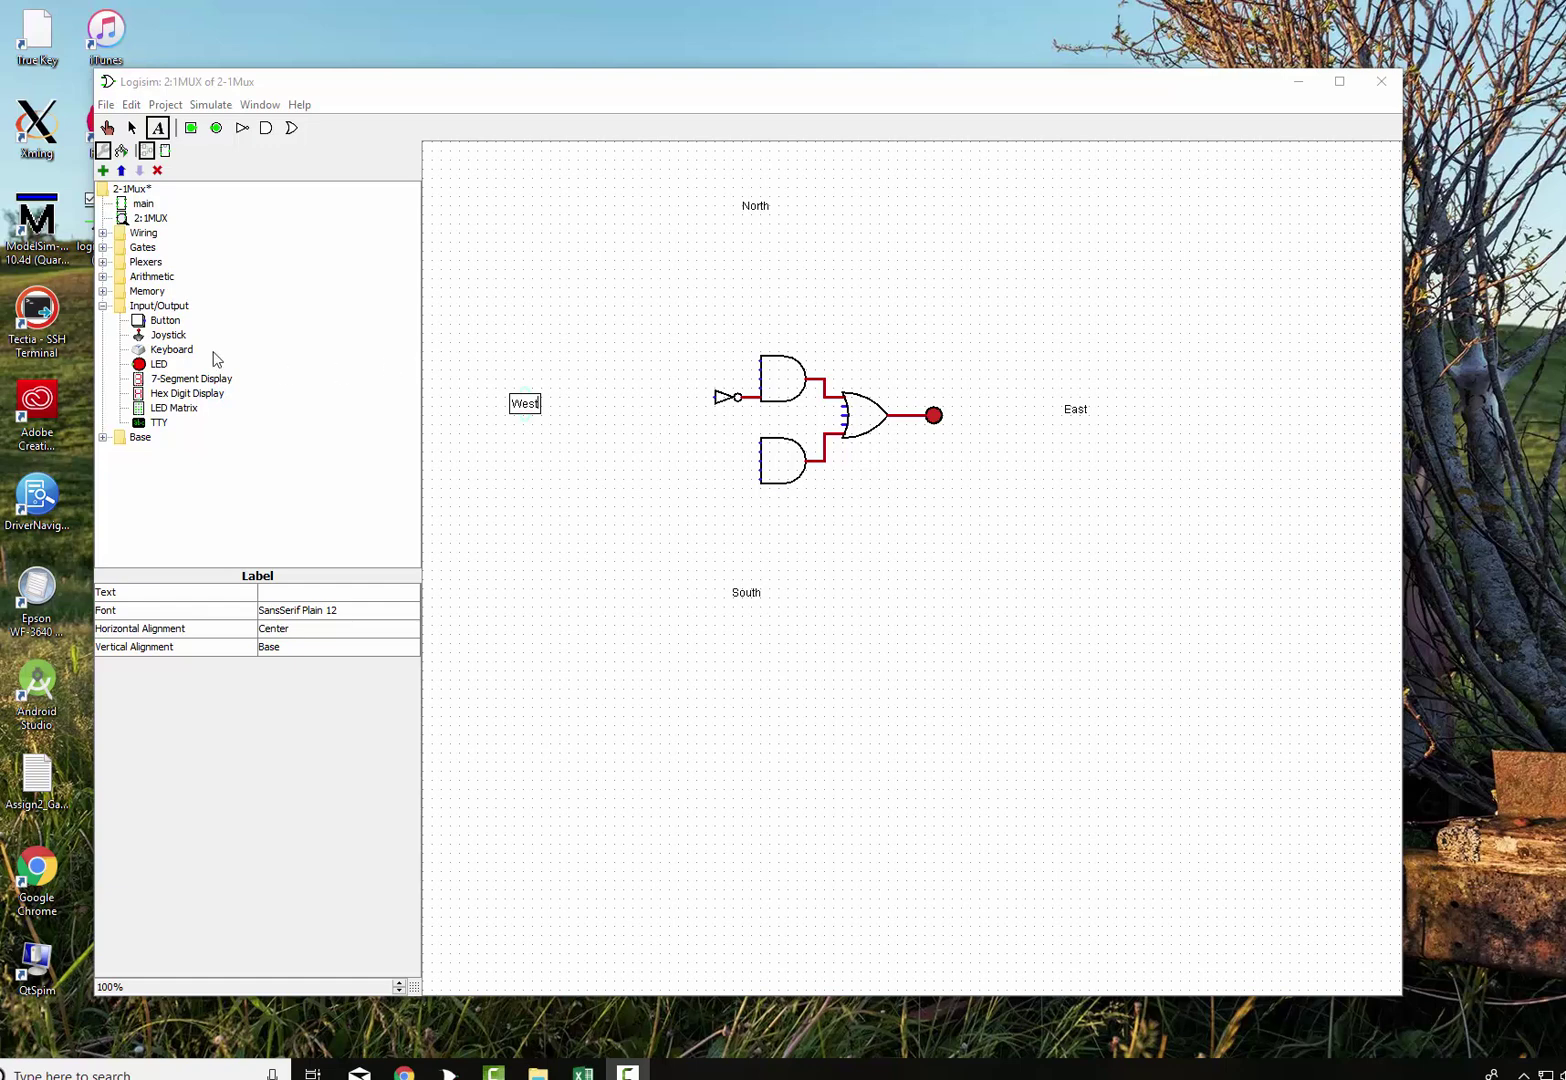
Place two input pins and wire one into each AND gate.
left_click(103, 233)
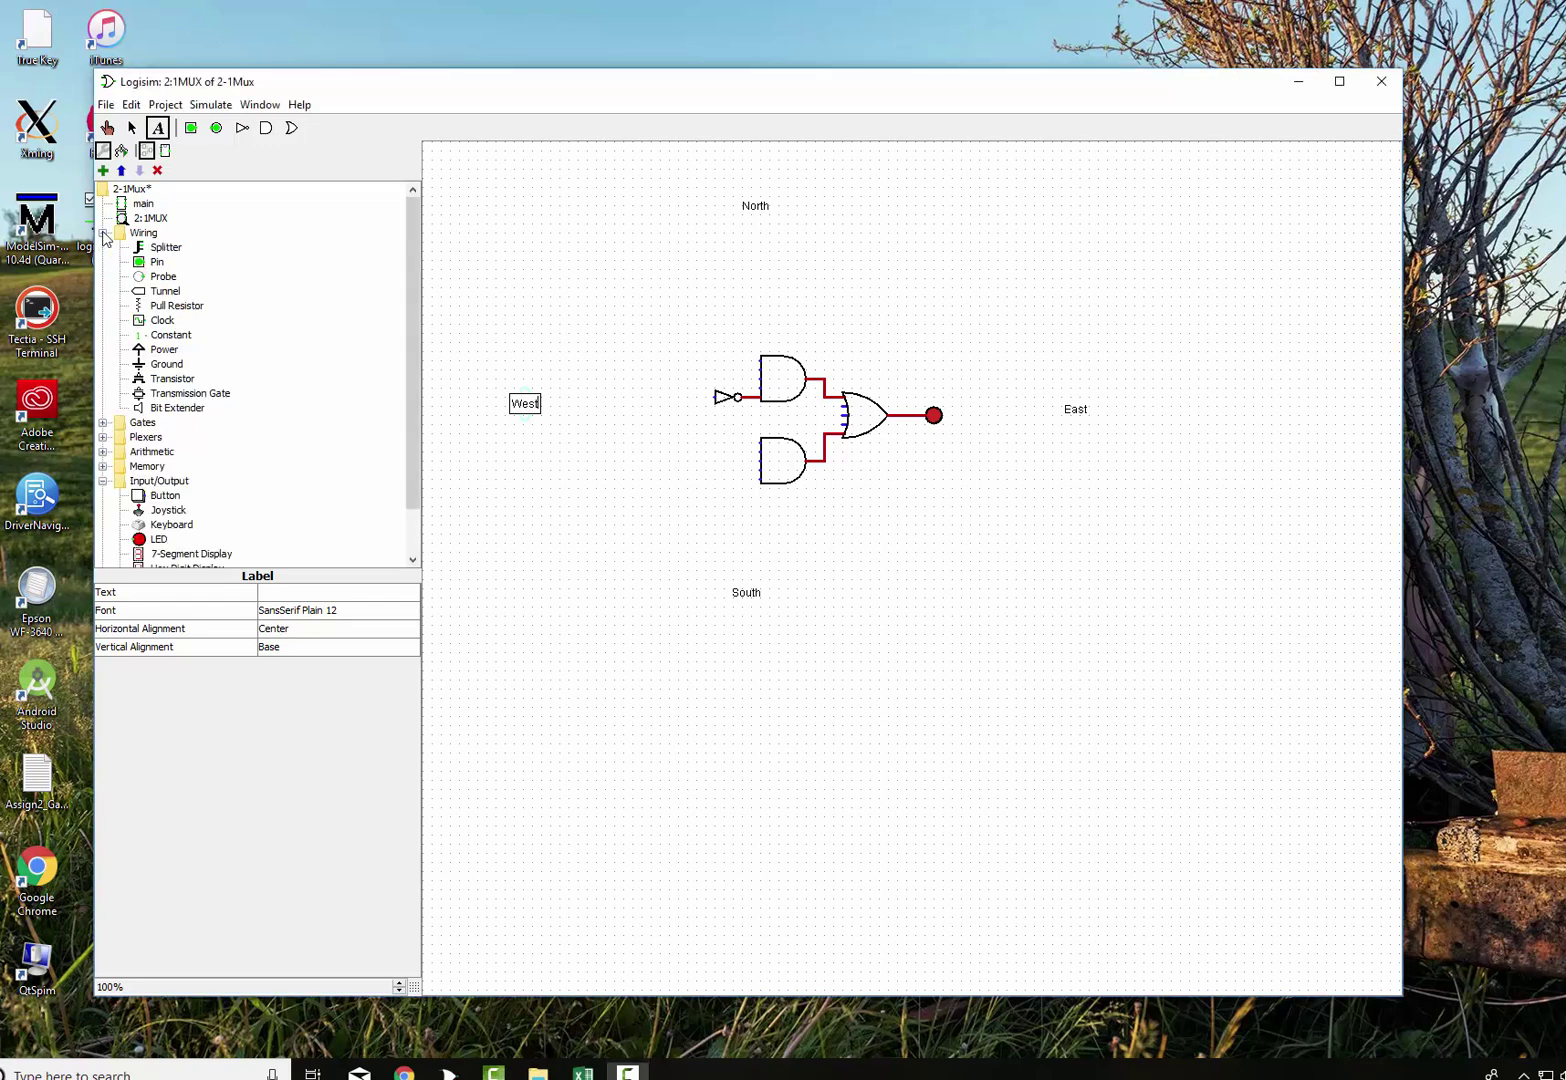
left_click(152, 263)
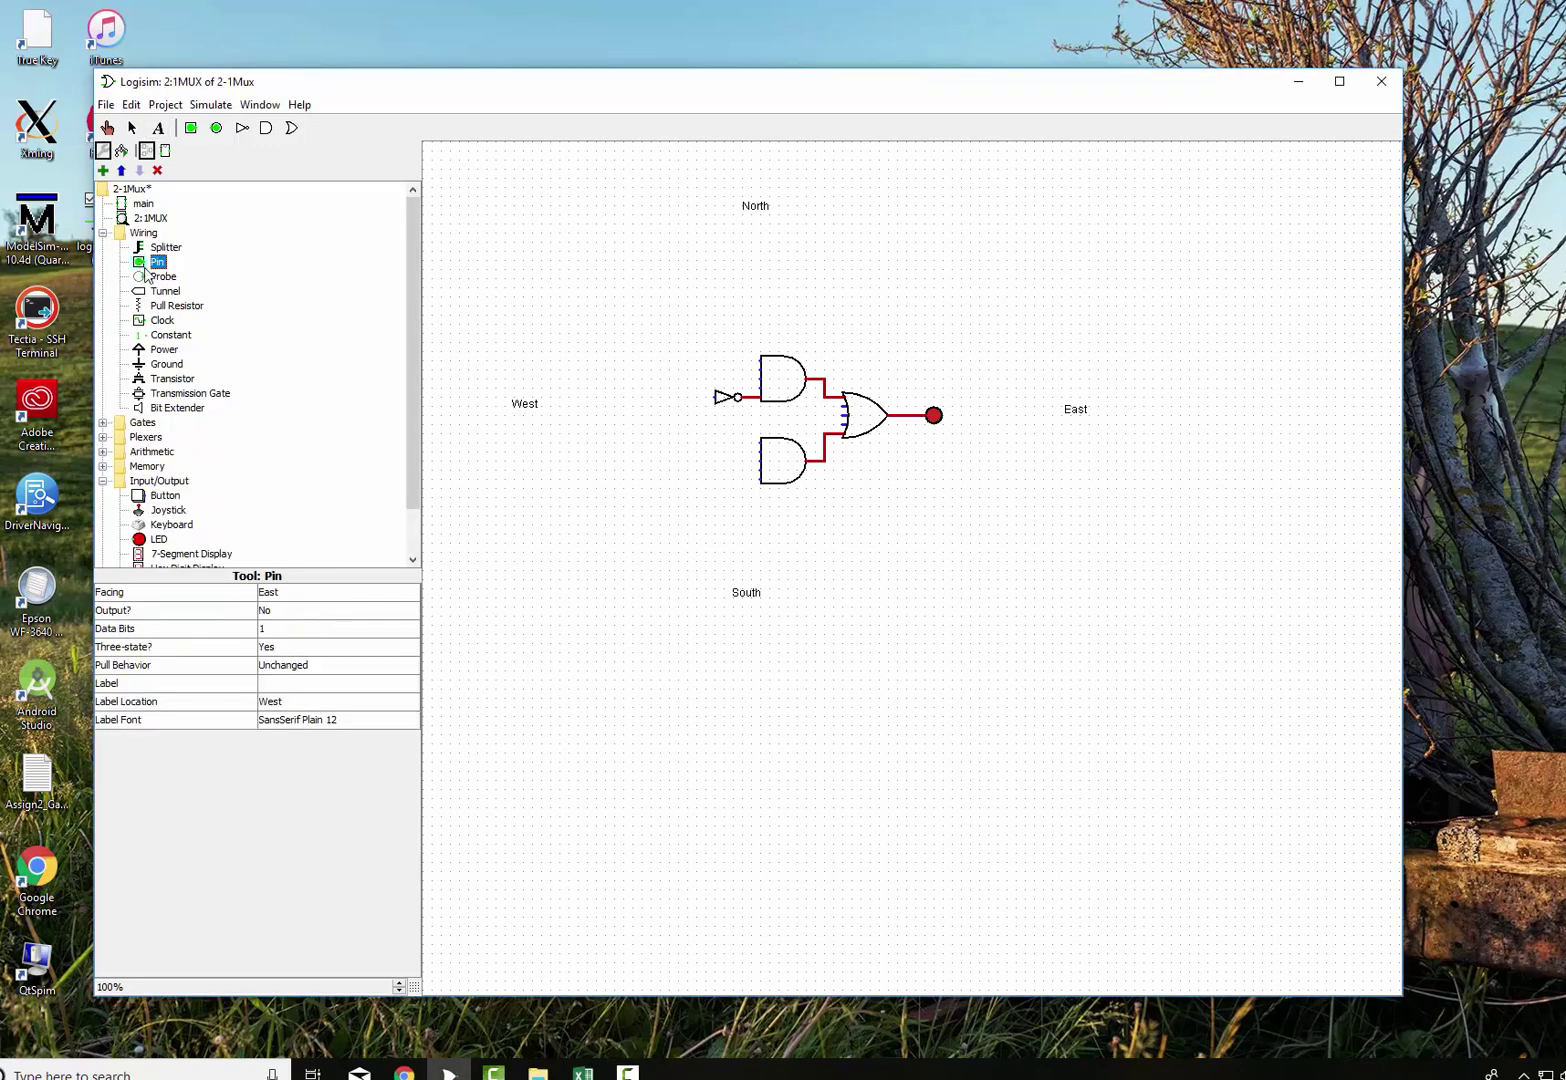
left_click(670, 360)
left_click_drag(681, 360, 760, 360)
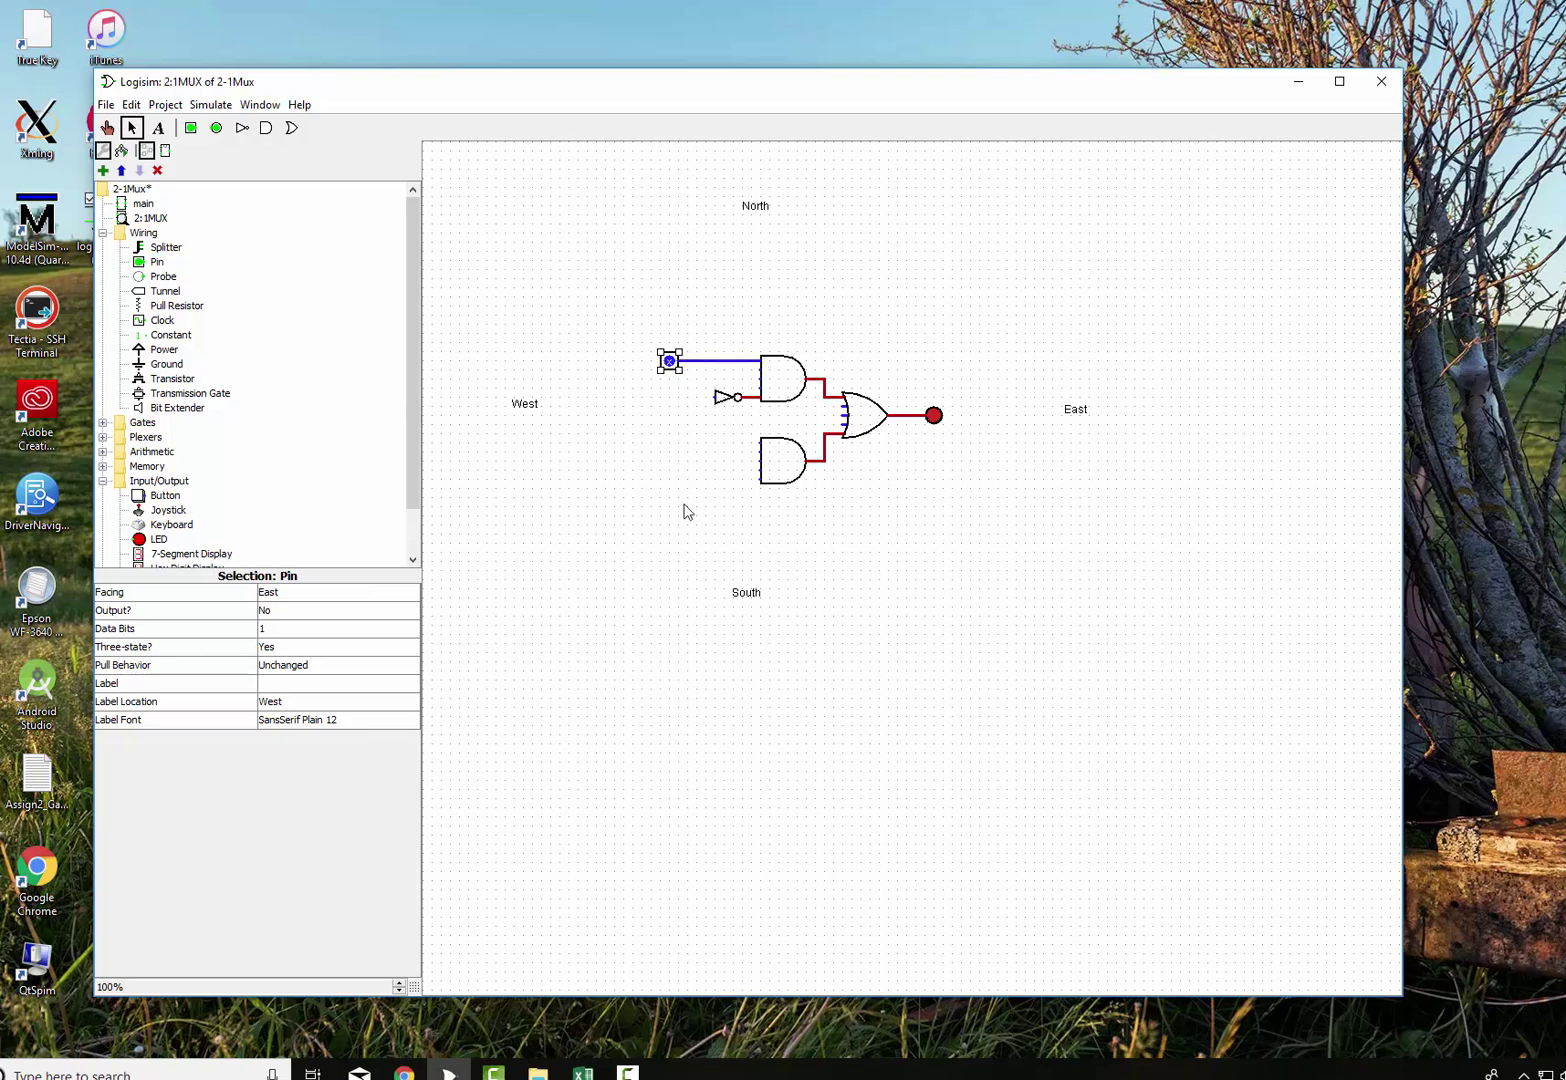
left_click(157, 261)
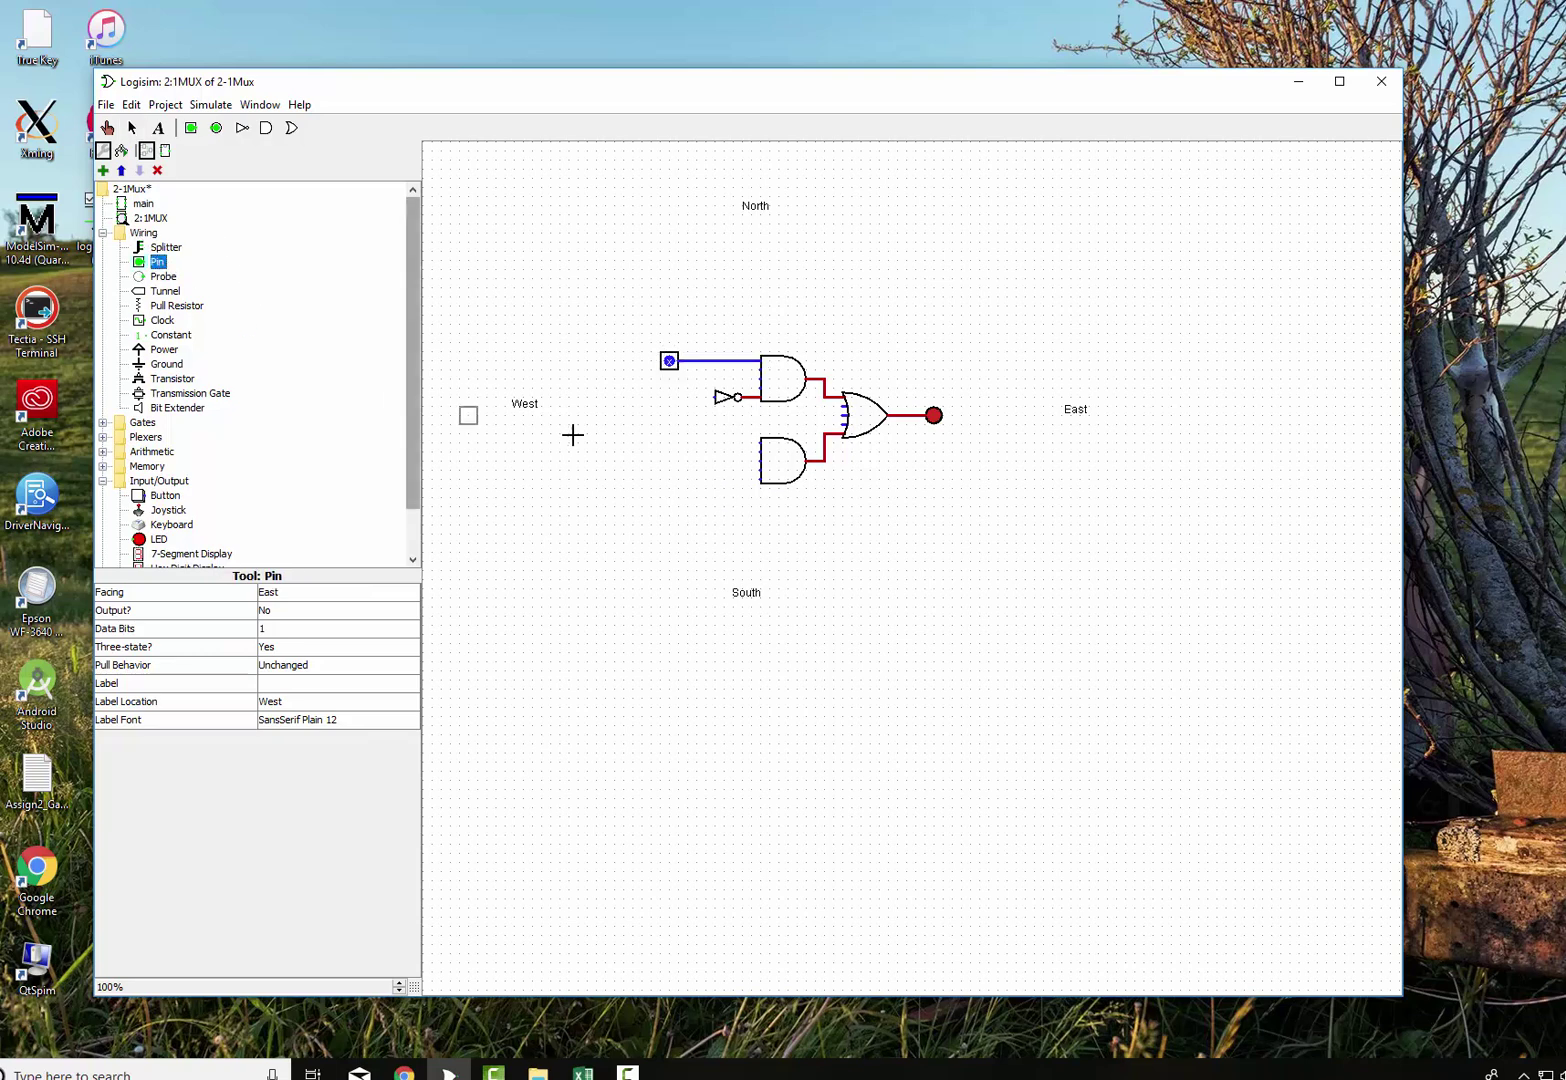
left_click(680, 452)
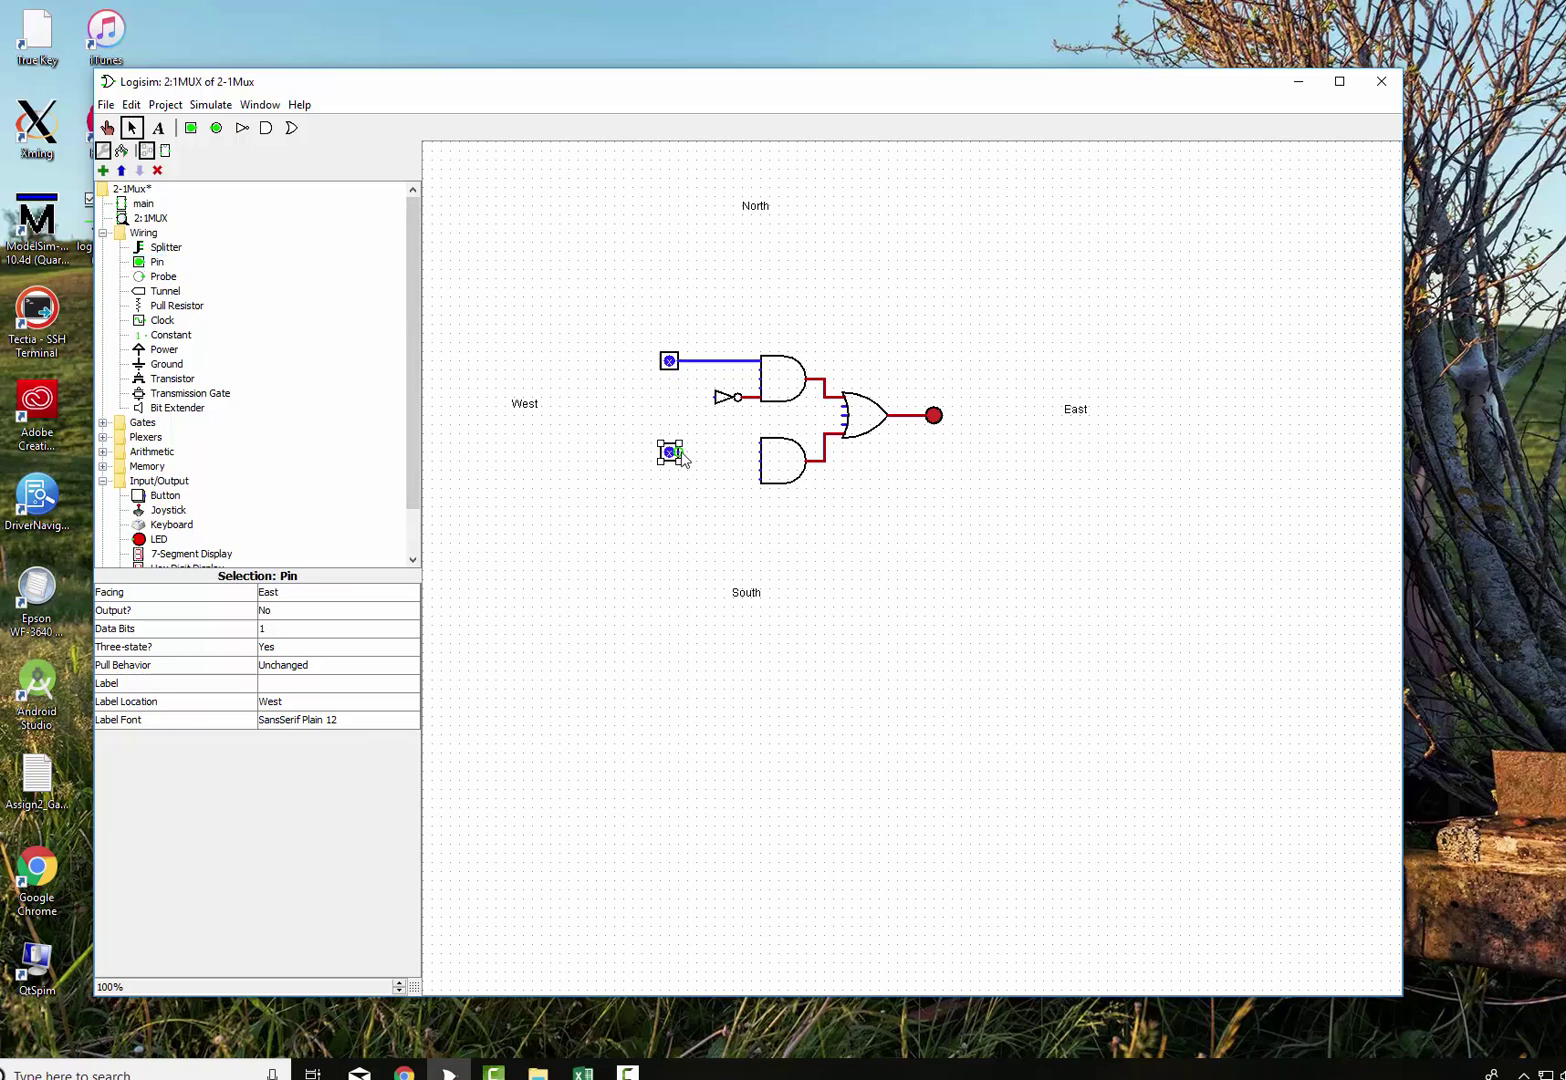
left_click_drag(683, 455, 763, 456)
Add a north-facing select pin wired to the NOT gate and the lower AND gate.
left_click(160, 261)
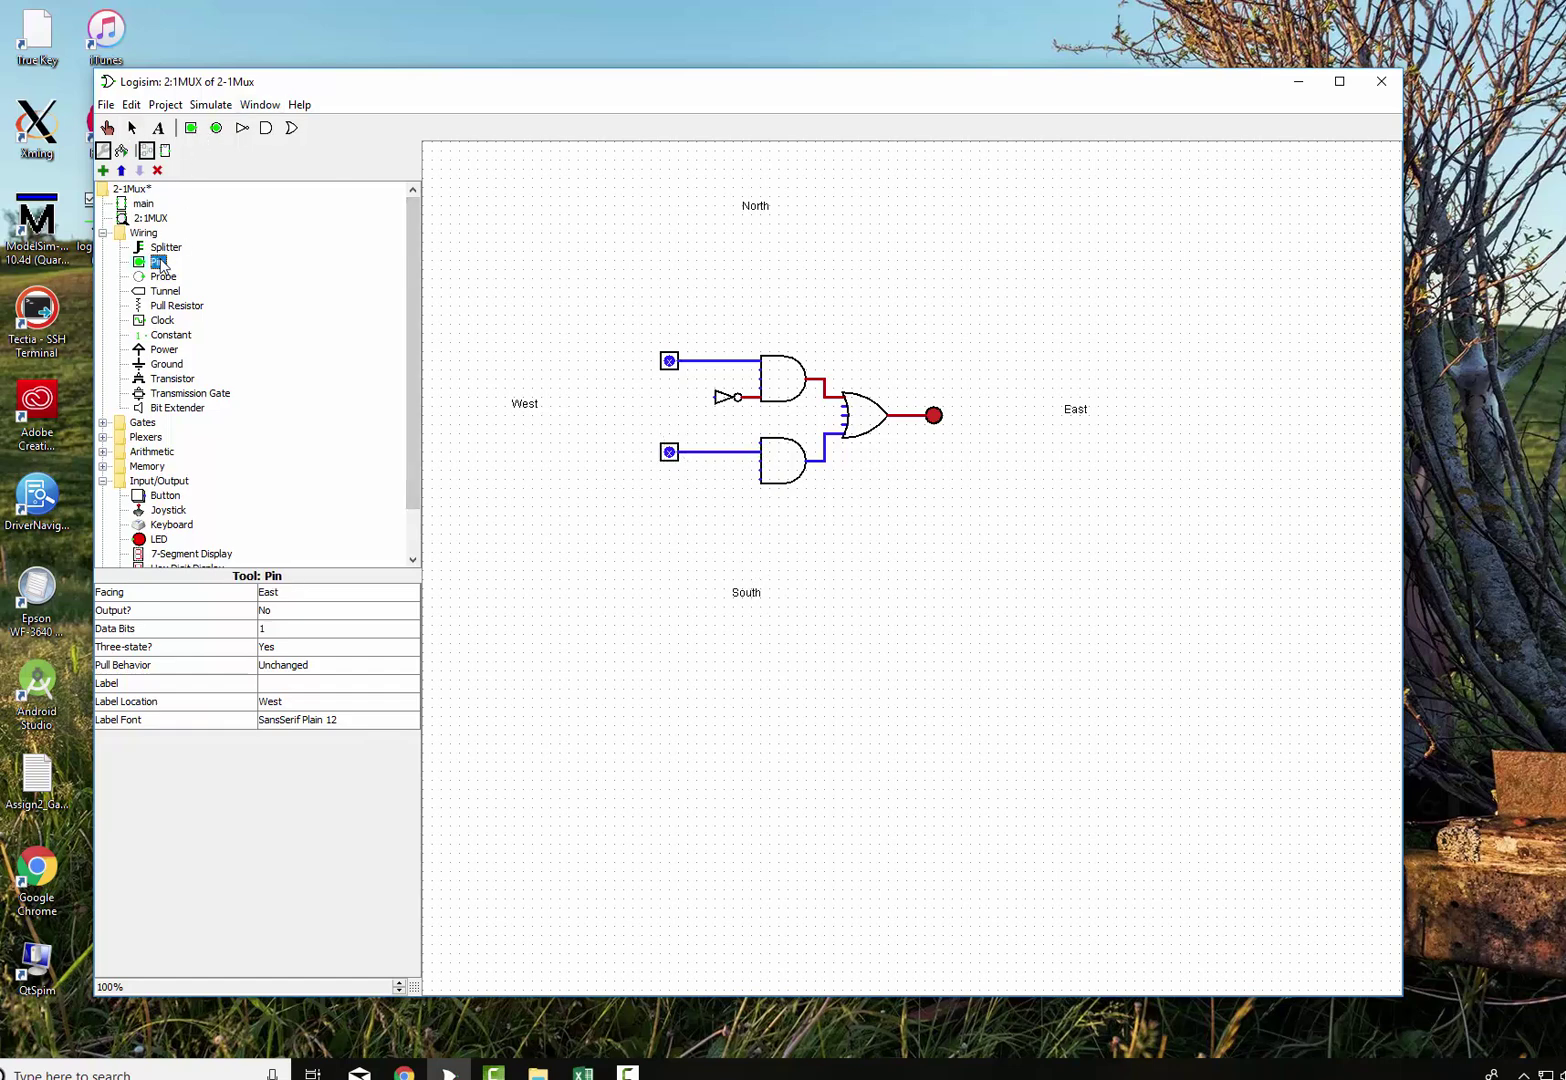
left_click(708, 533)
left_click(268, 595)
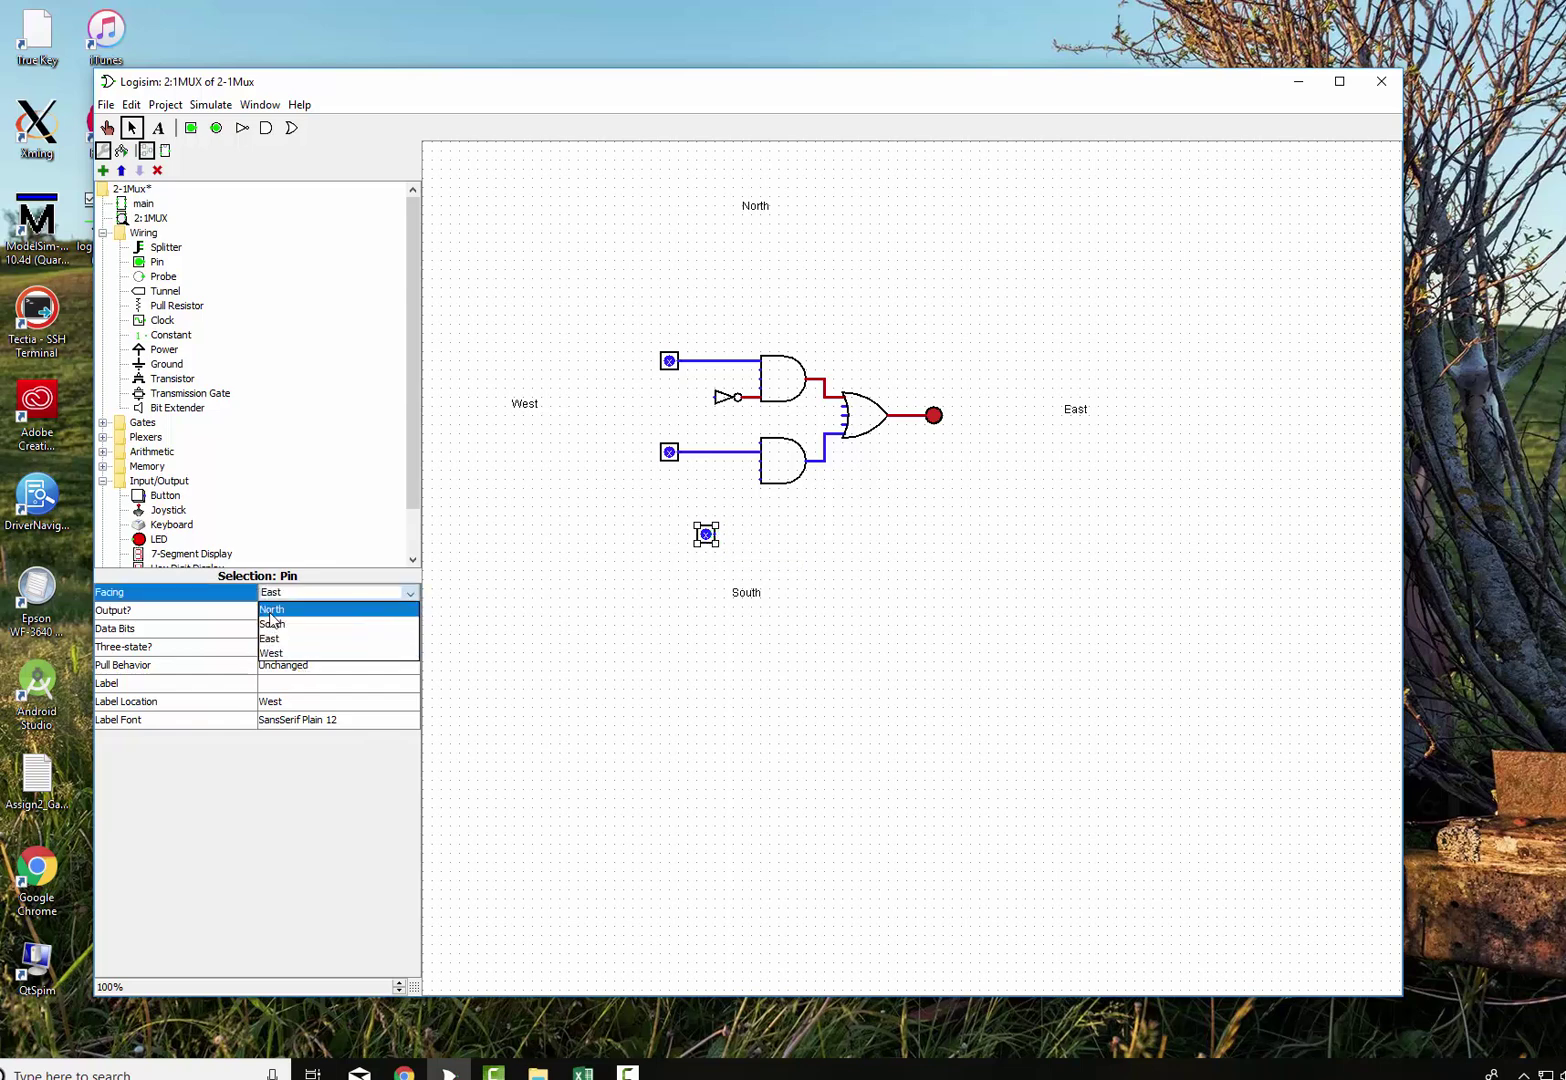
left_click(270, 610)
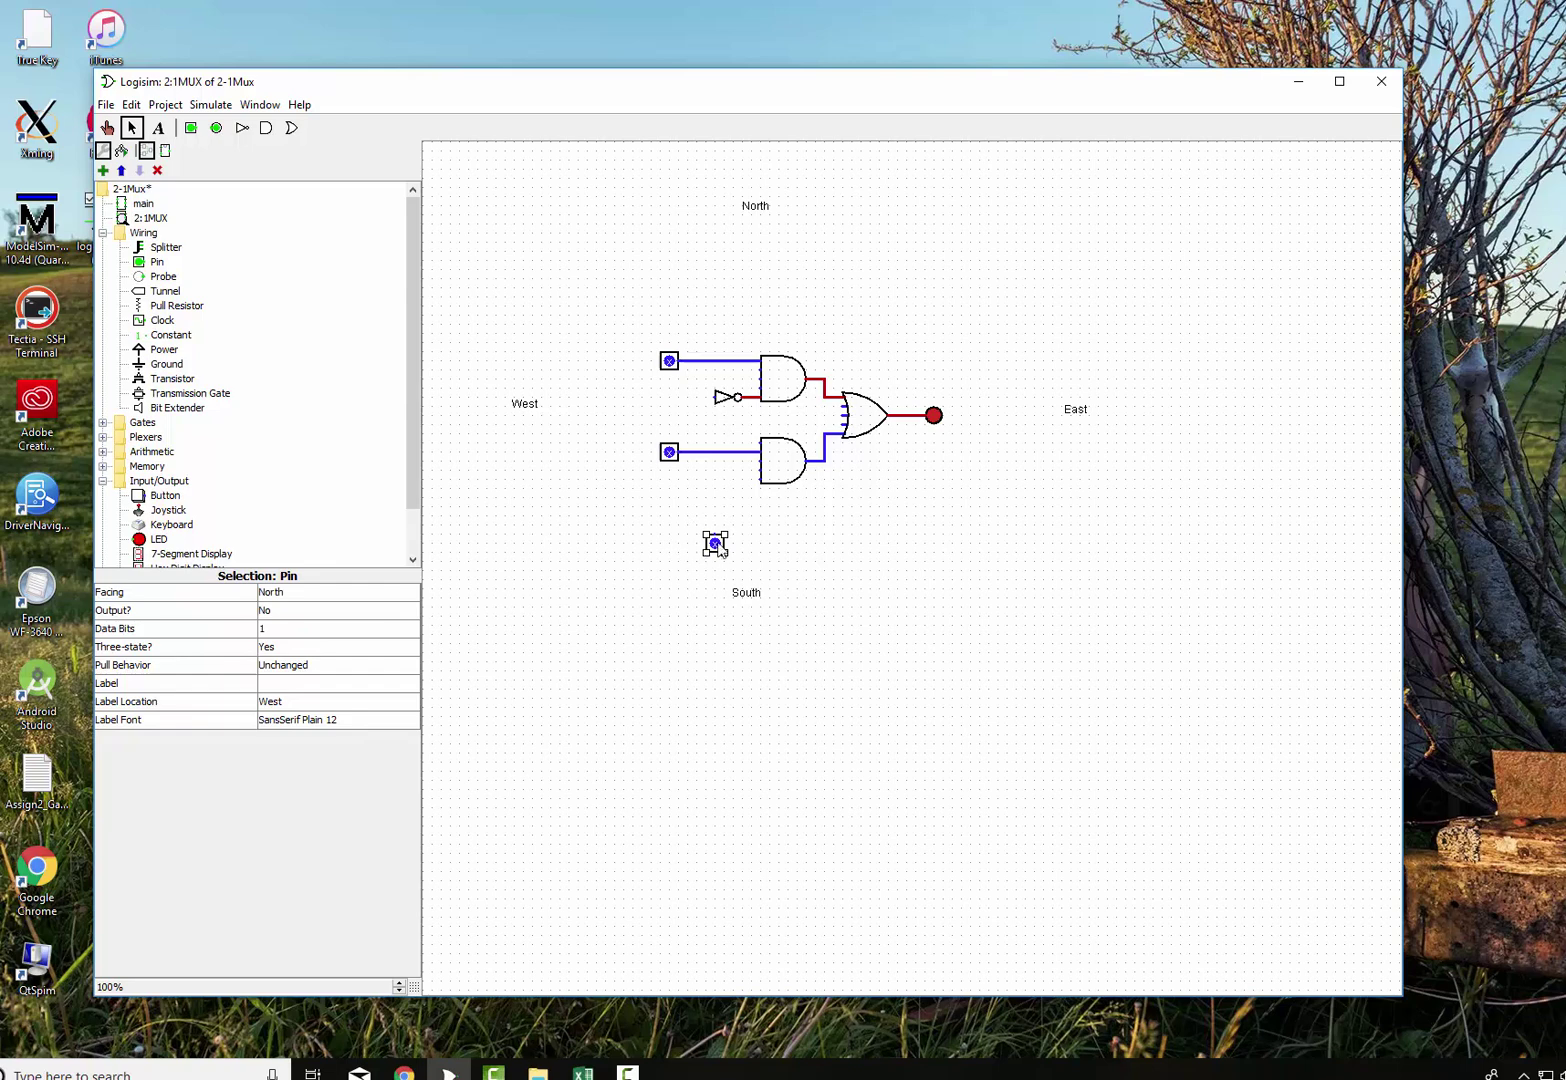
left_click_drag(713, 545, 720, 399)
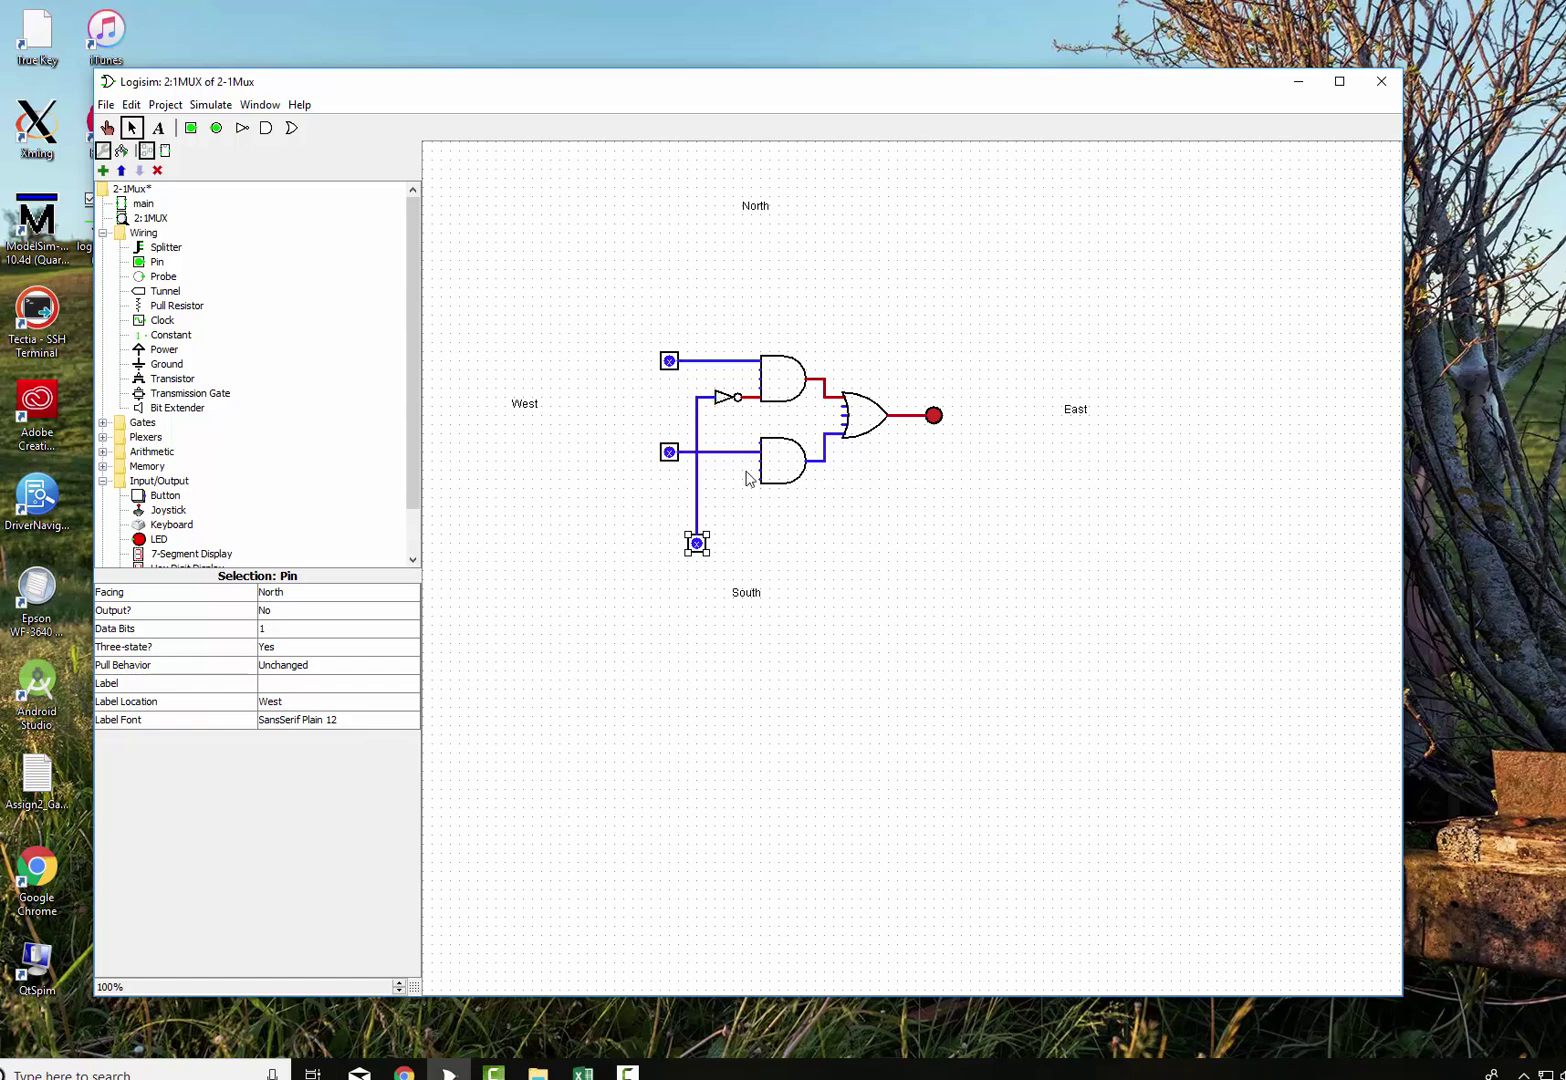
left_click_drag(758, 470, 701, 477)
With the Poke tool, set the top input to 1, the middle input to 0 and select to 1.
left_click(108, 128)
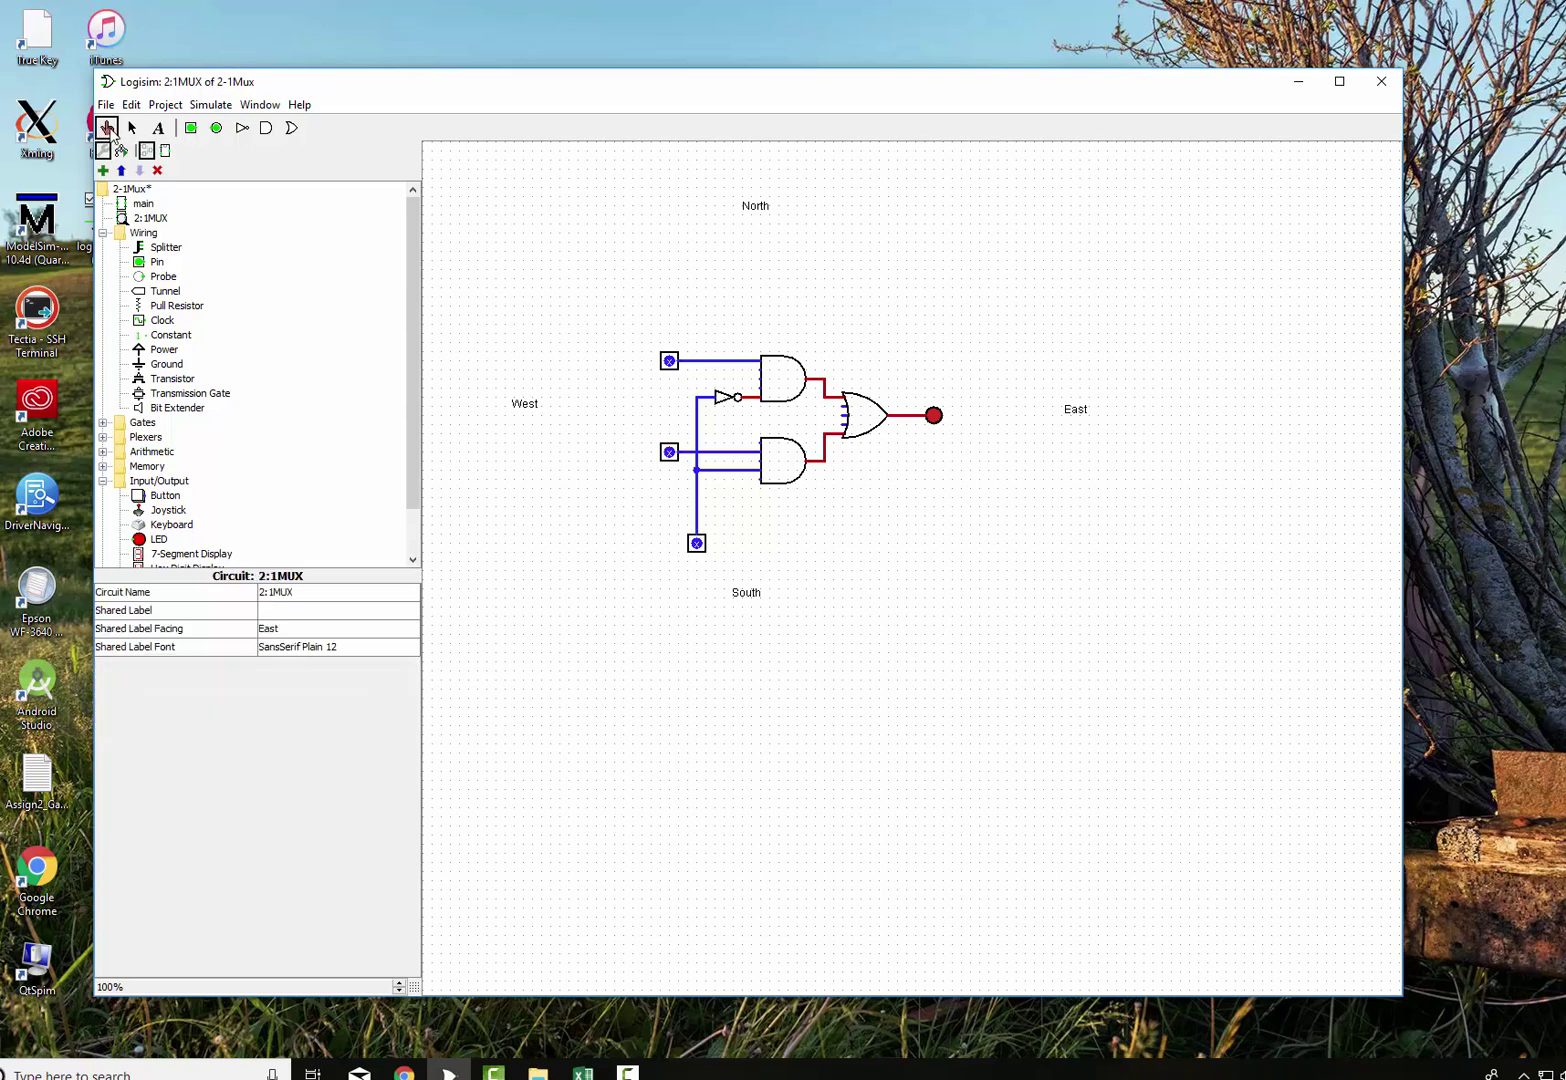
left_click(699, 544)
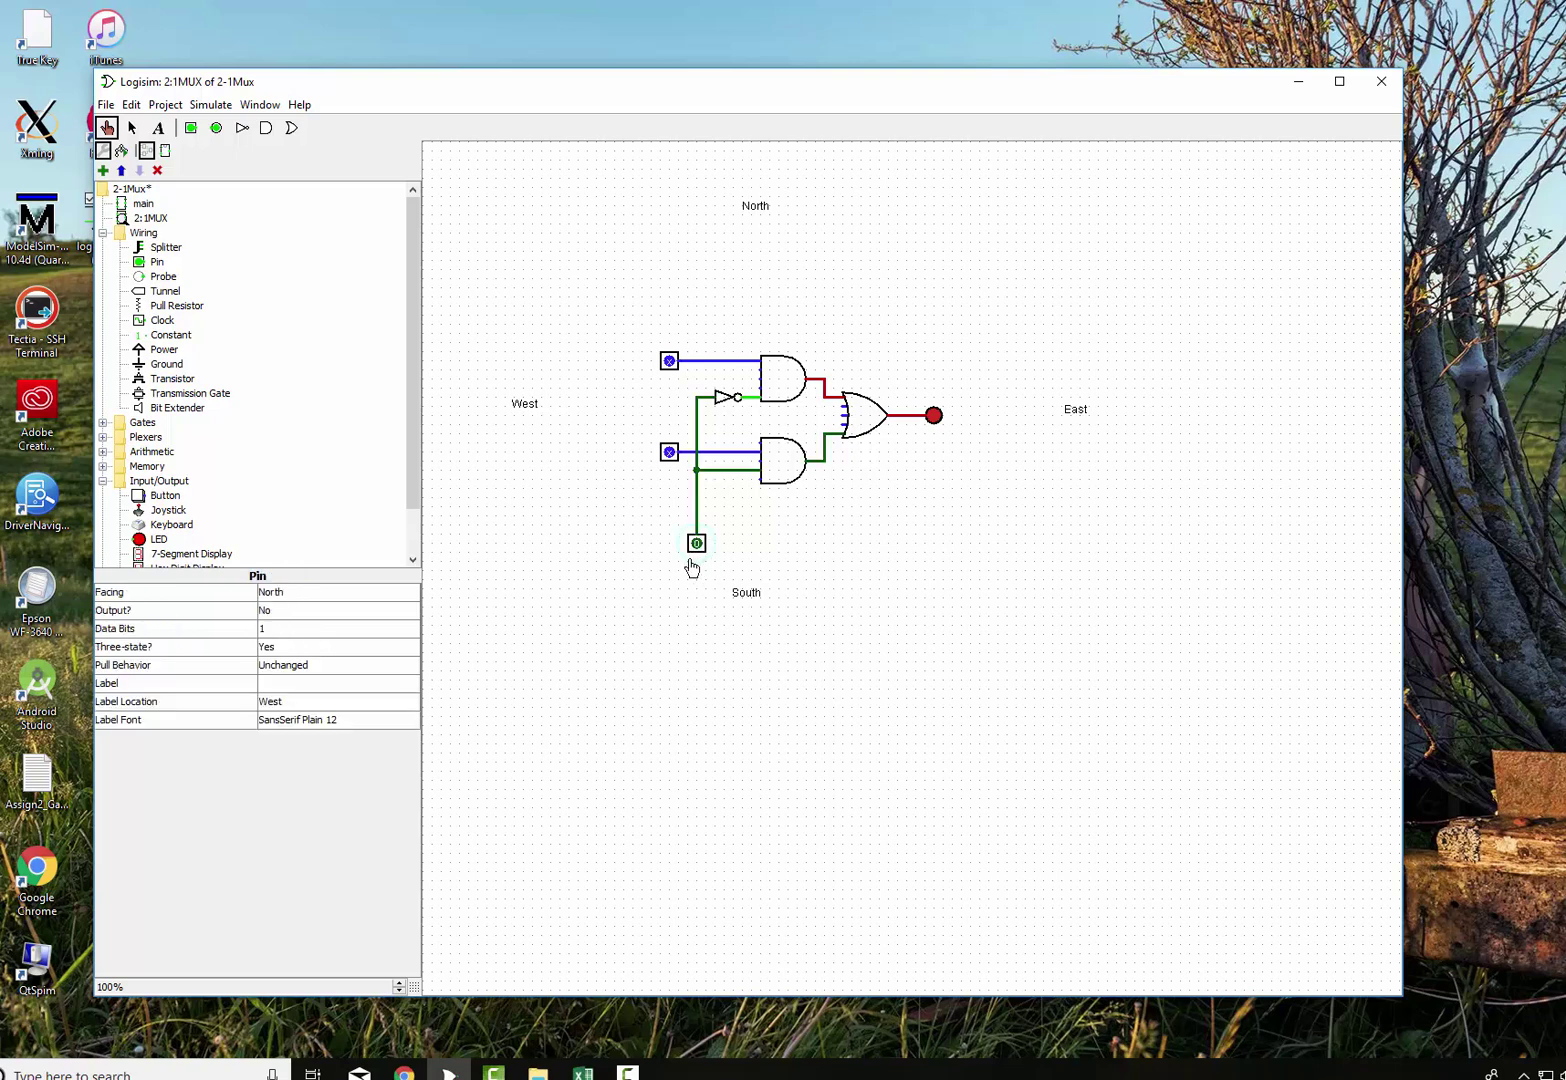
left_click(670, 362)
left_click(670, 362)
left_click(670, 362)
left_click(670, 454)
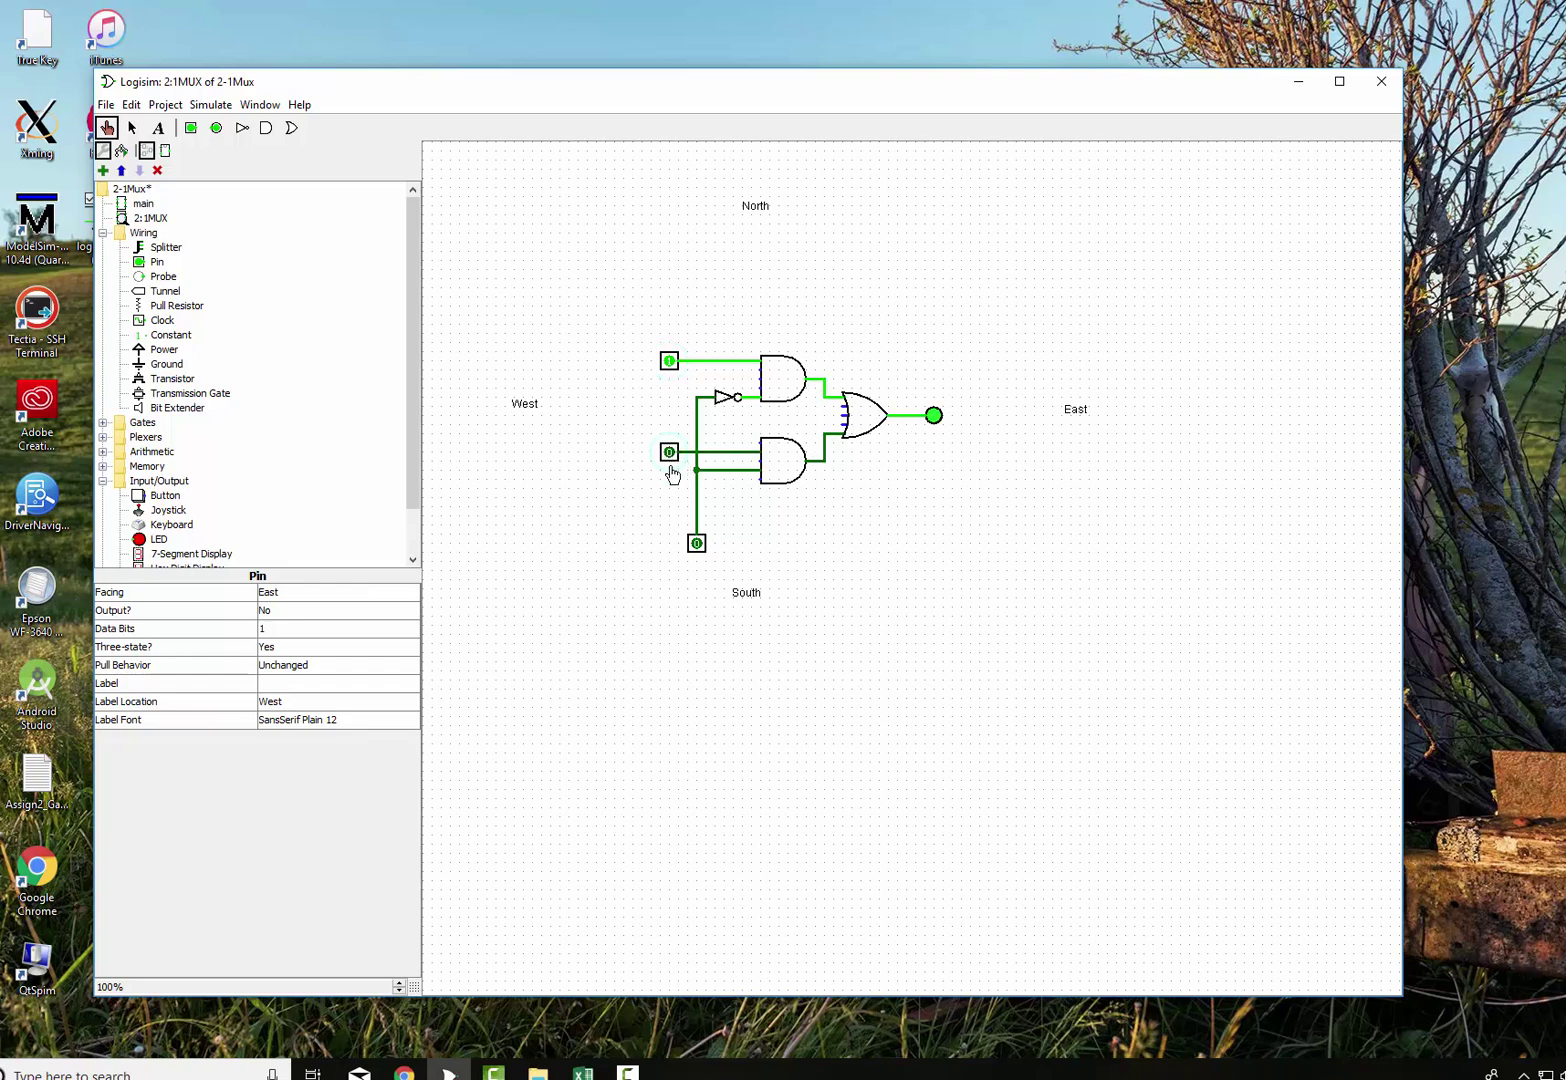
left_click(697, 545)
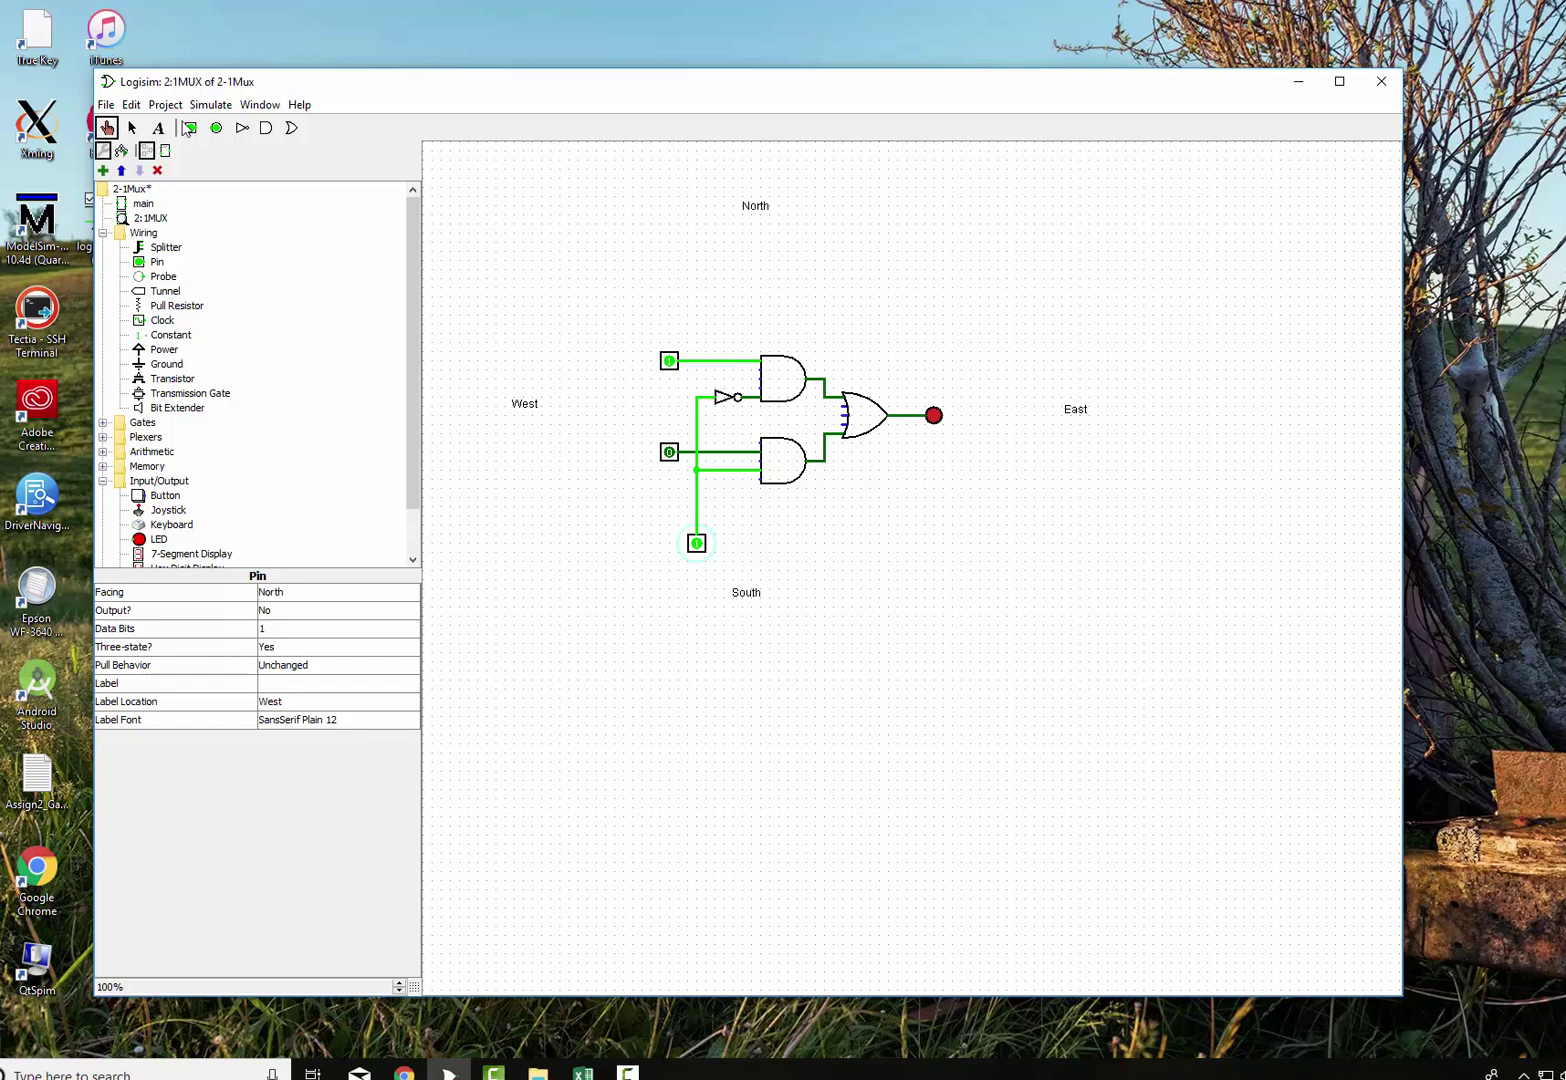
Label the pins Select Bit, In 0 and In 1, and label the LED Output.
left_click(160, 130)
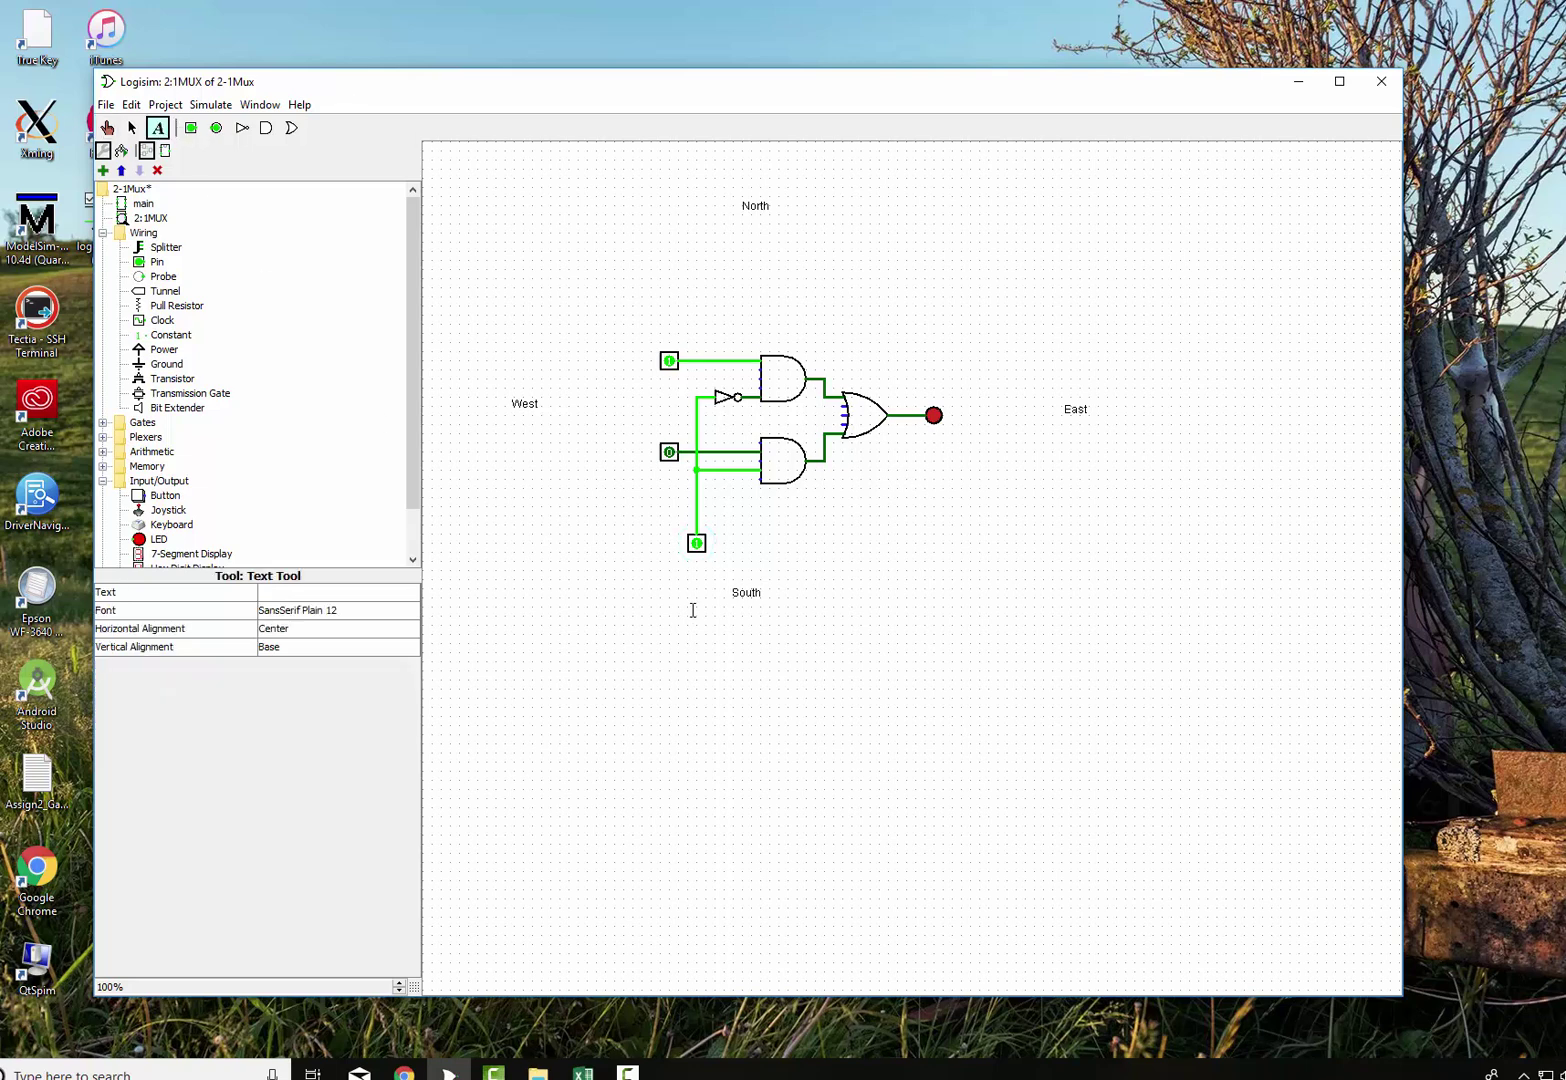
left_click(681, 561)
type("Select Bit")
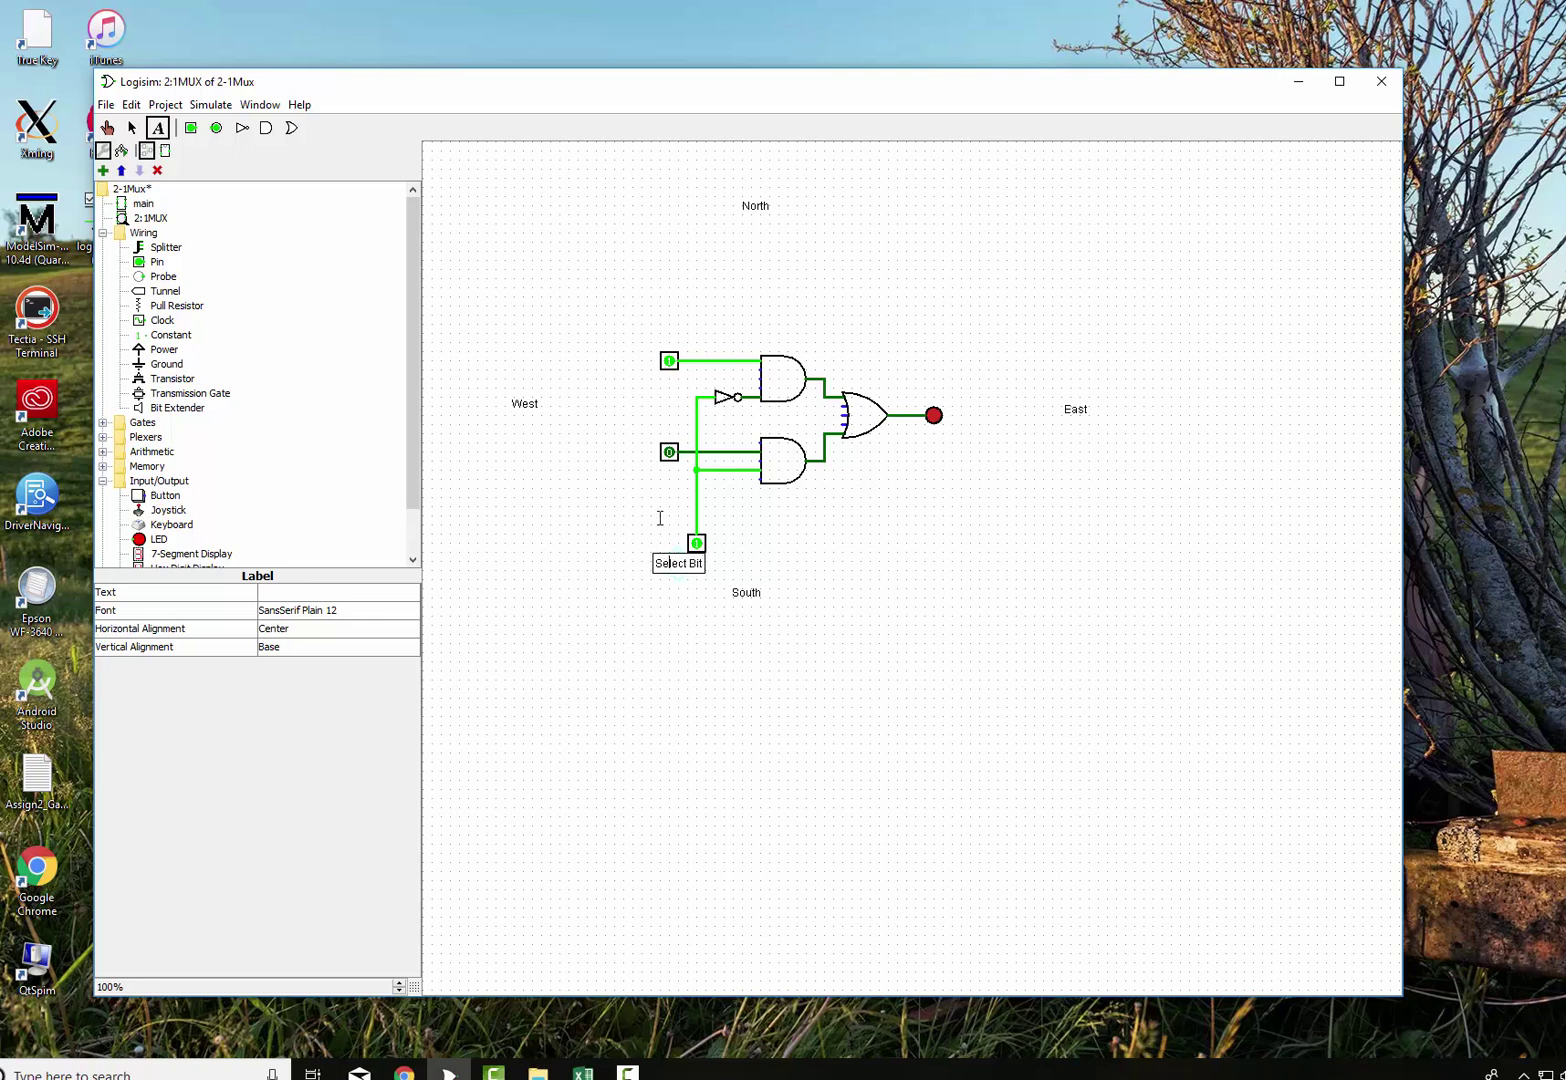
left_click(668, 387)
type("In 0")
left_click(660, 467)
left_click(655, 481)
type("In 1")
left_click(962, 410)
type("Output")
Save the project as ExampleCircuit using File > Save As.
left_click(106, 105)
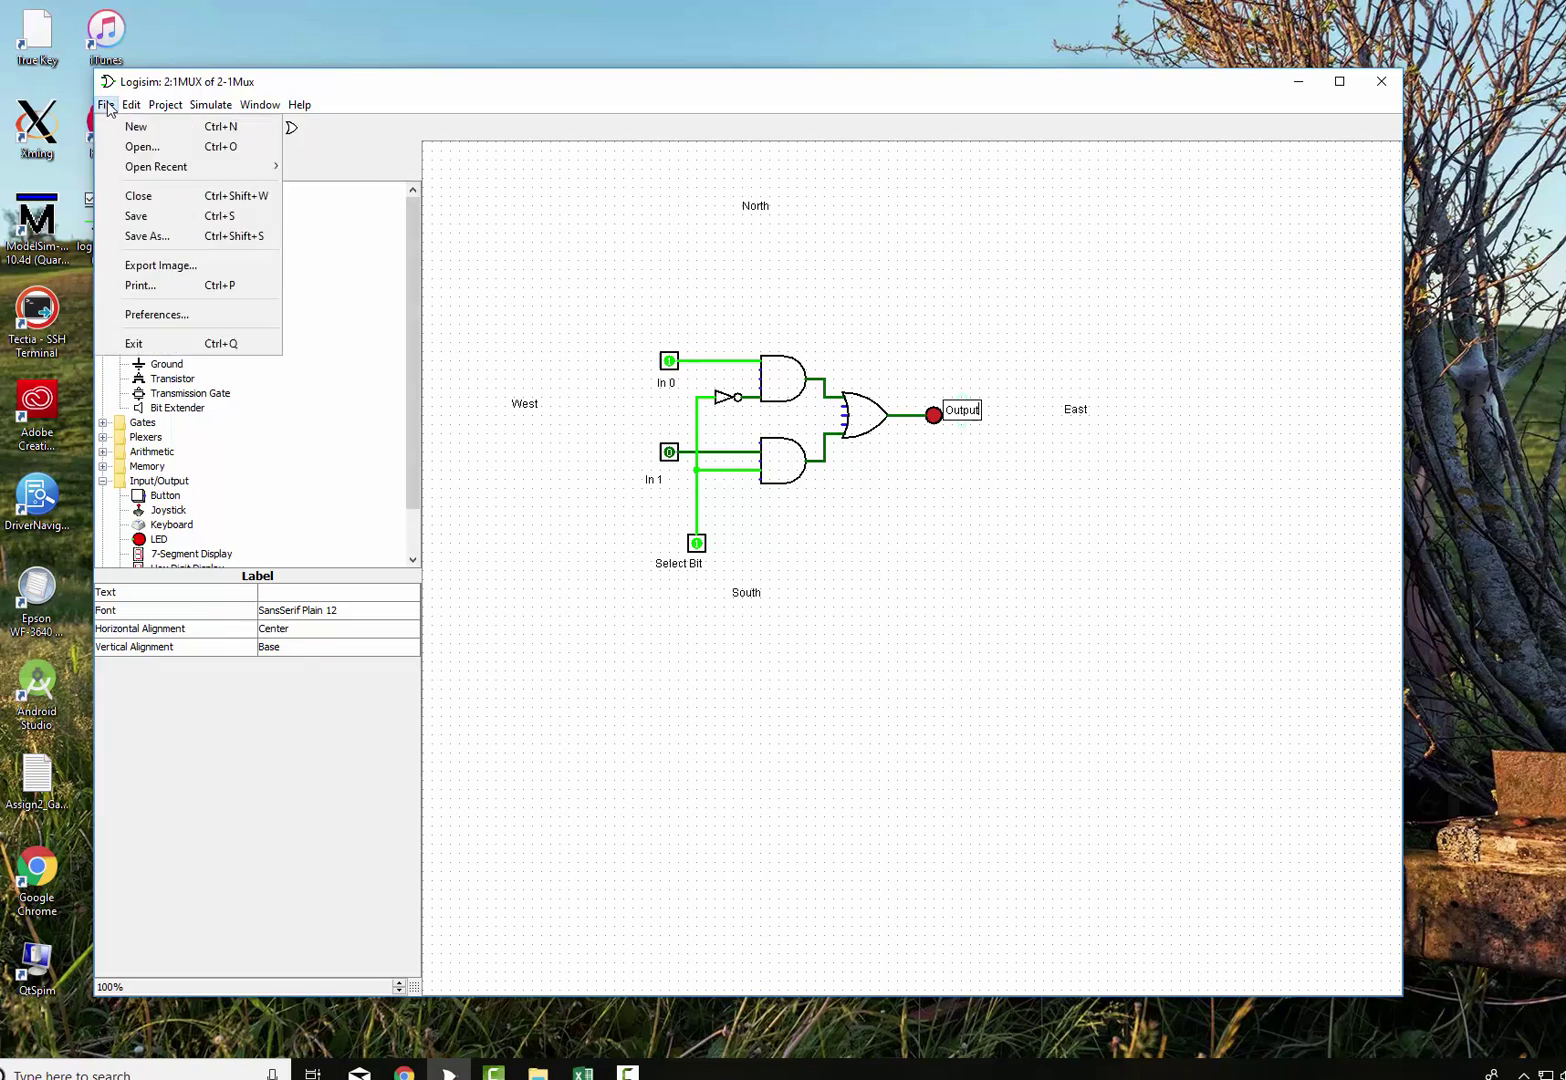
left_click(176, 234)
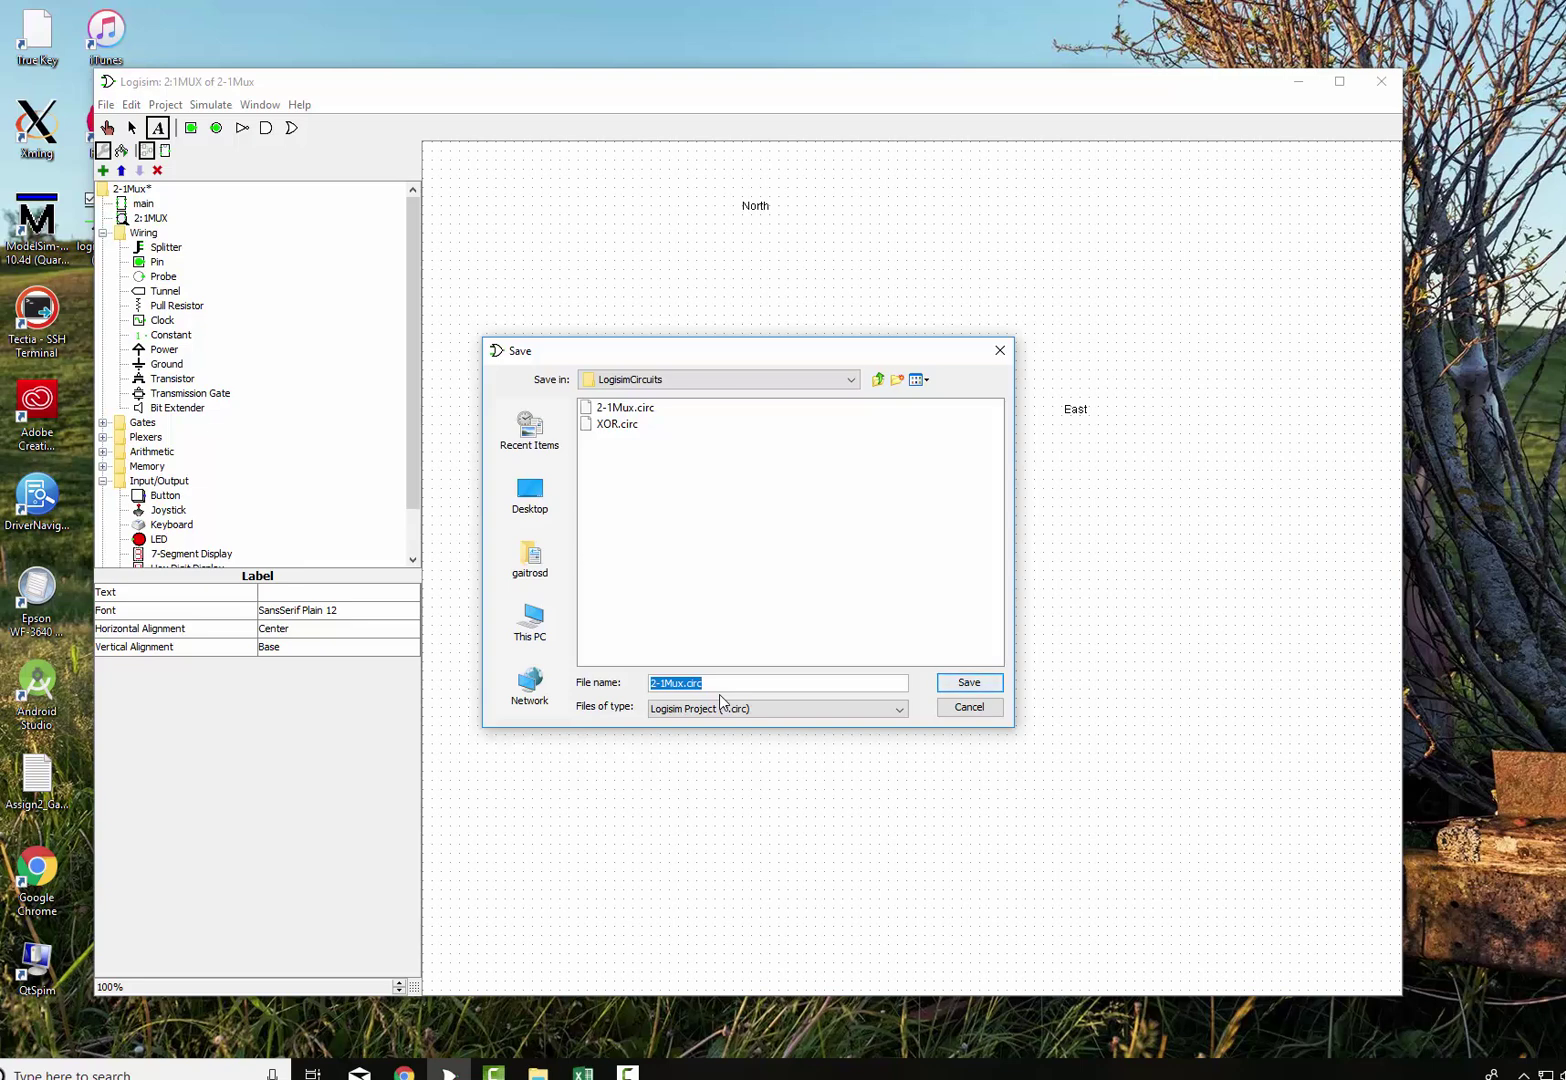
type("ExampleCircuit")
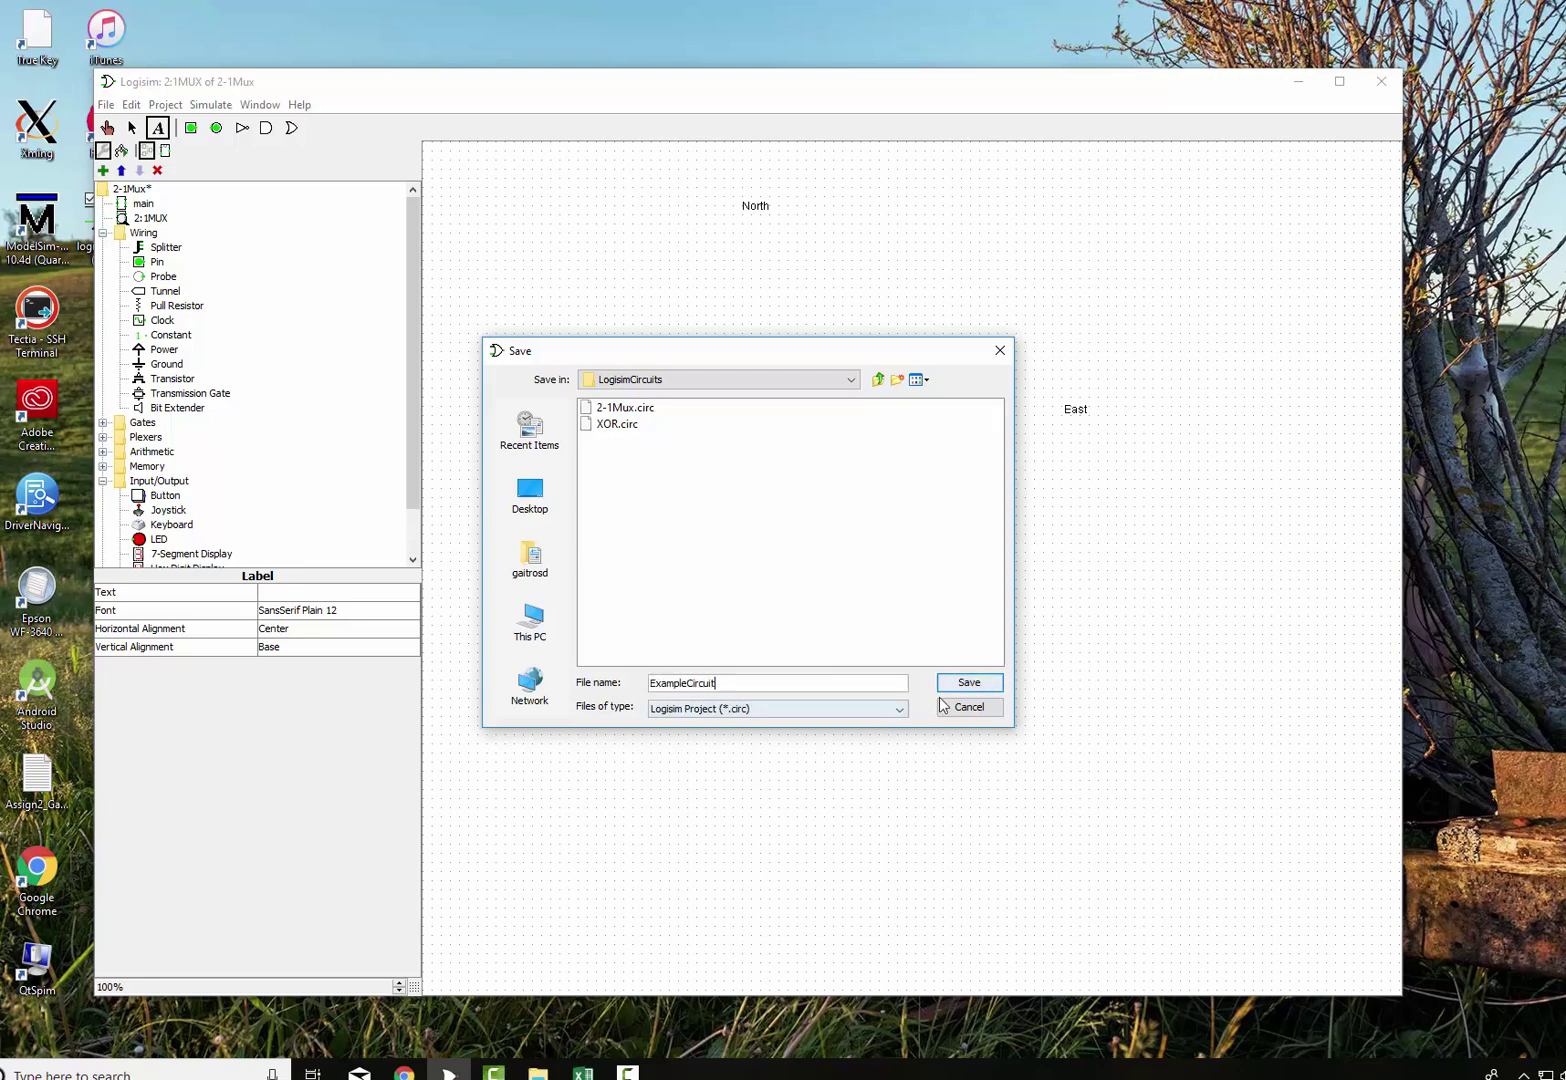
left_click(975, 684)
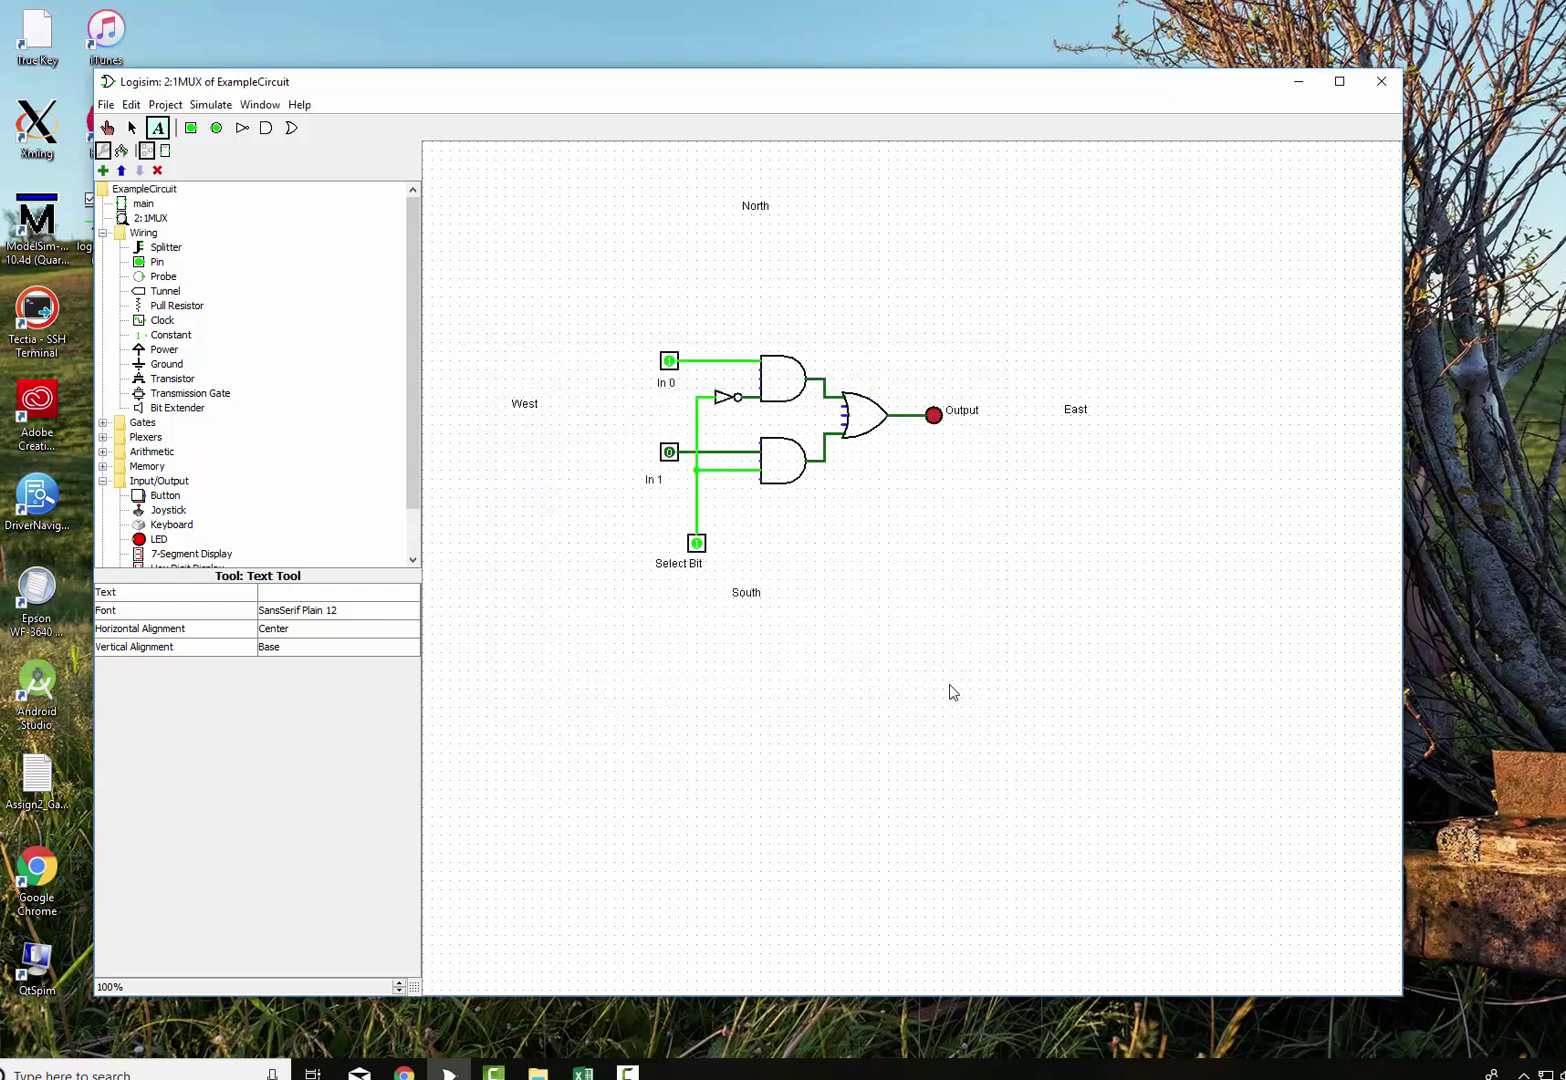